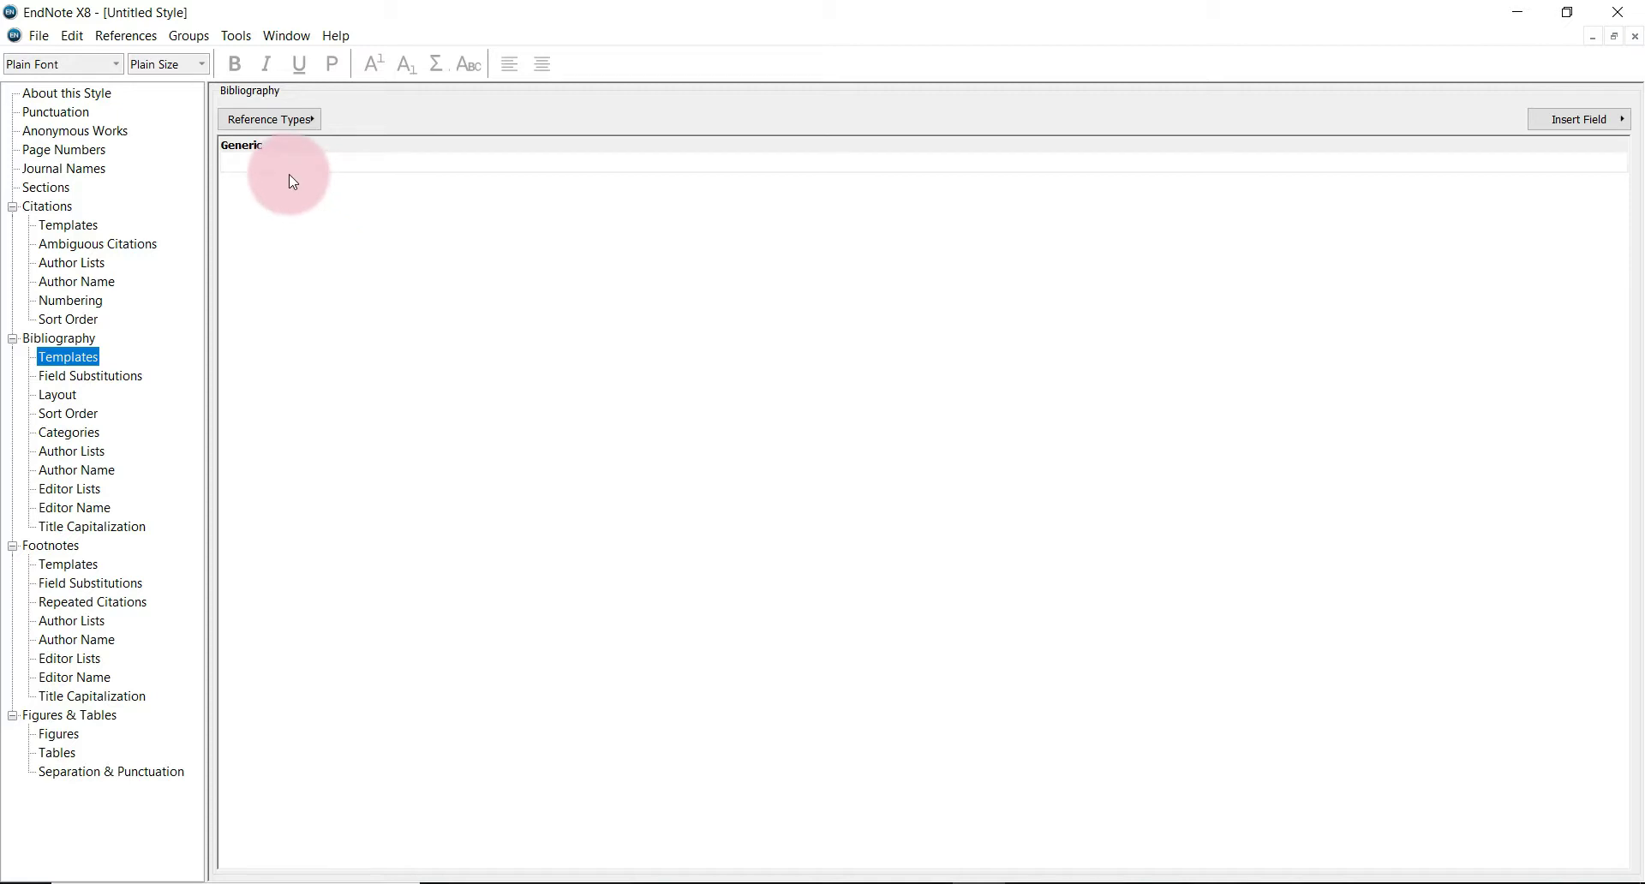
Choose the Generic reference type and start its bibliography template with the Record Number field followed by a tab.
{"action": "left_click", "coordinate": [285, 120]}
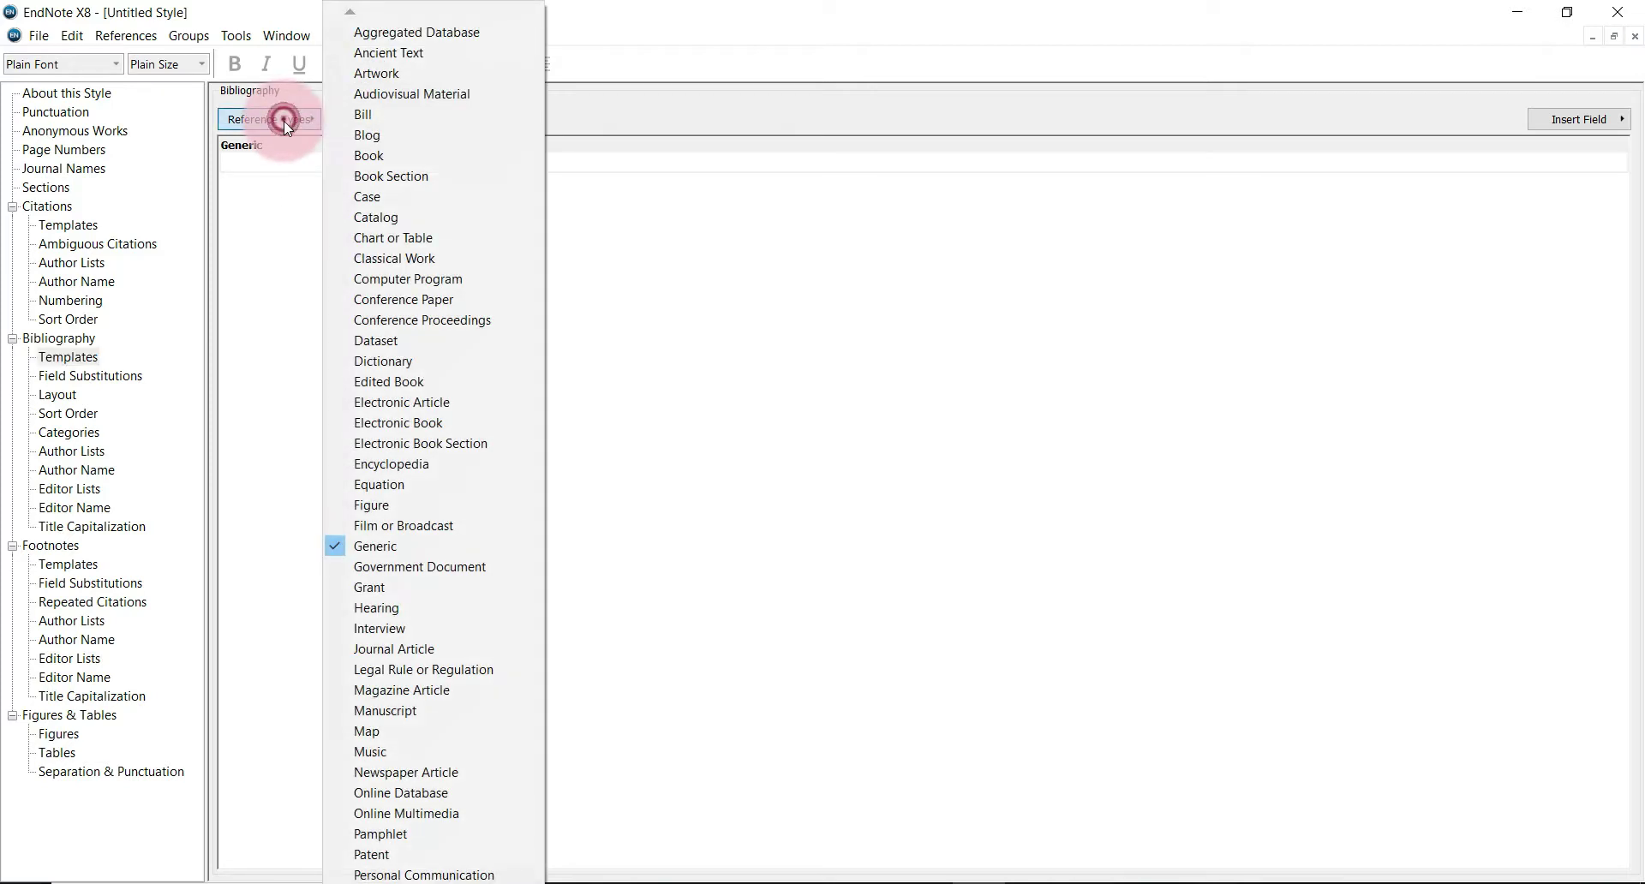
{"action": "left_click", "coordinate": [413, 546]}
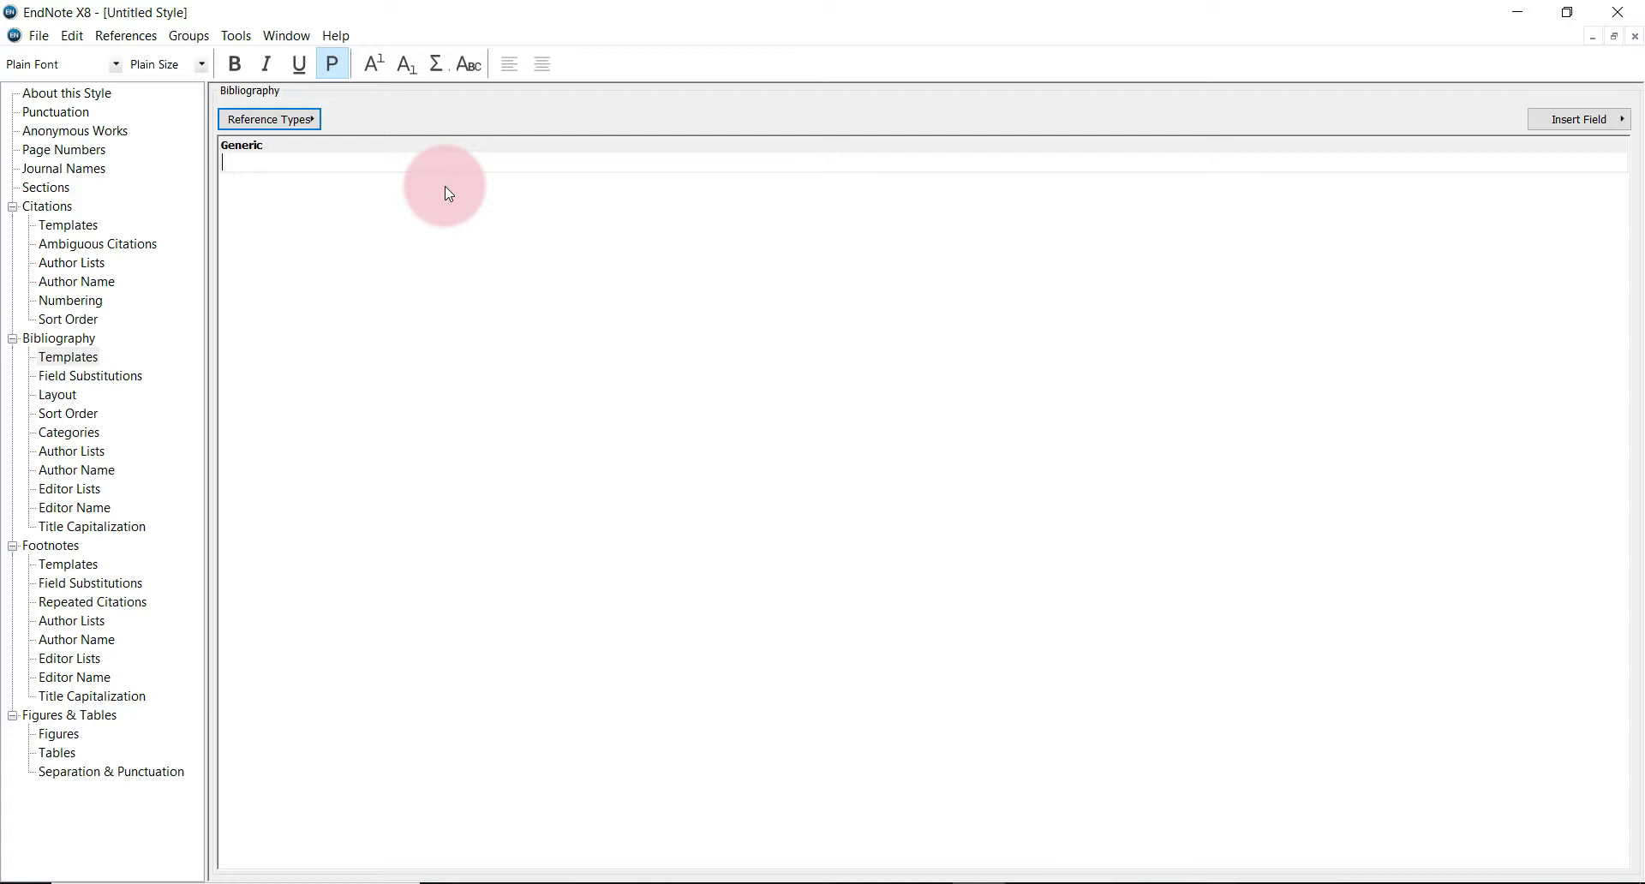
{"action": "left_click", "coordinate": [1551, 115]}
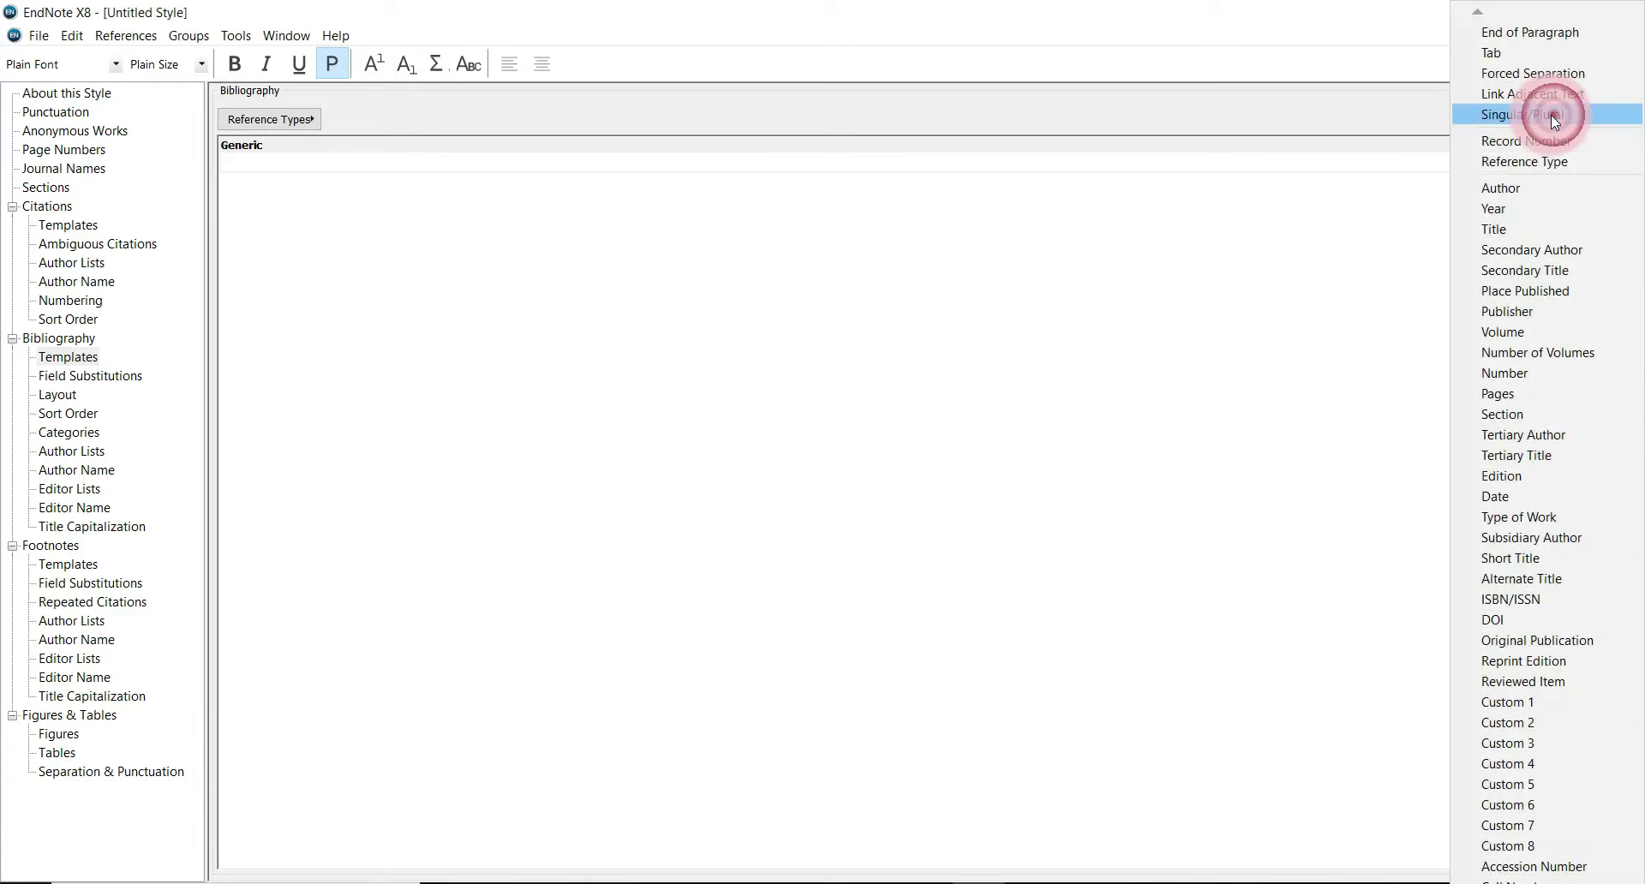
{"action": "left_click", "coordinate": [1551, 134]}
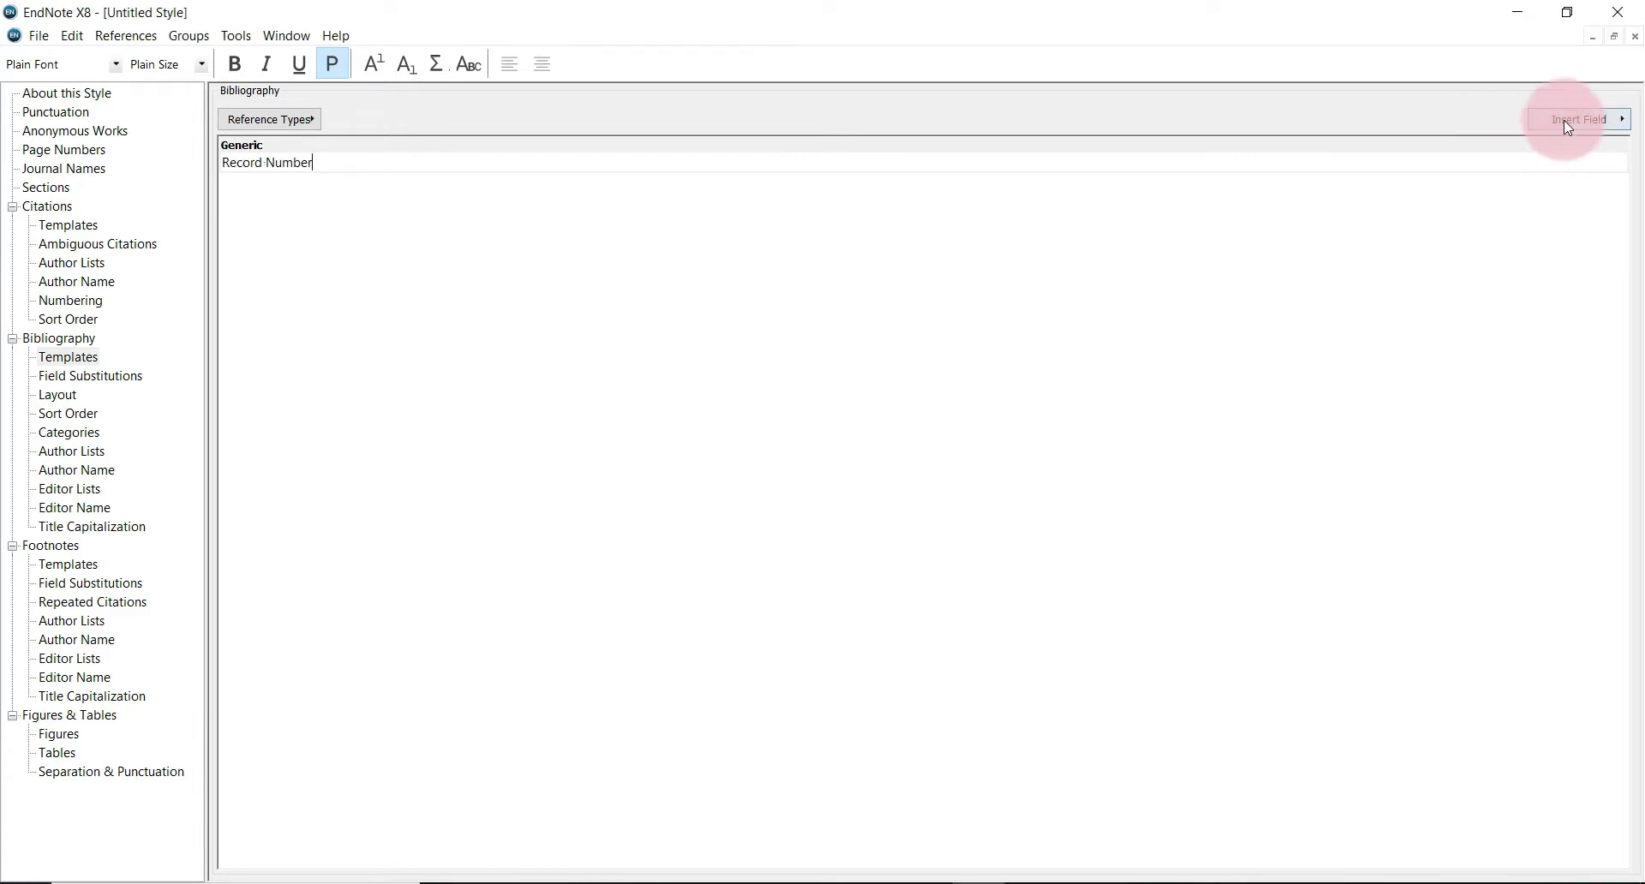
{"action": "left_click", "coordinate": [1571, 126]}
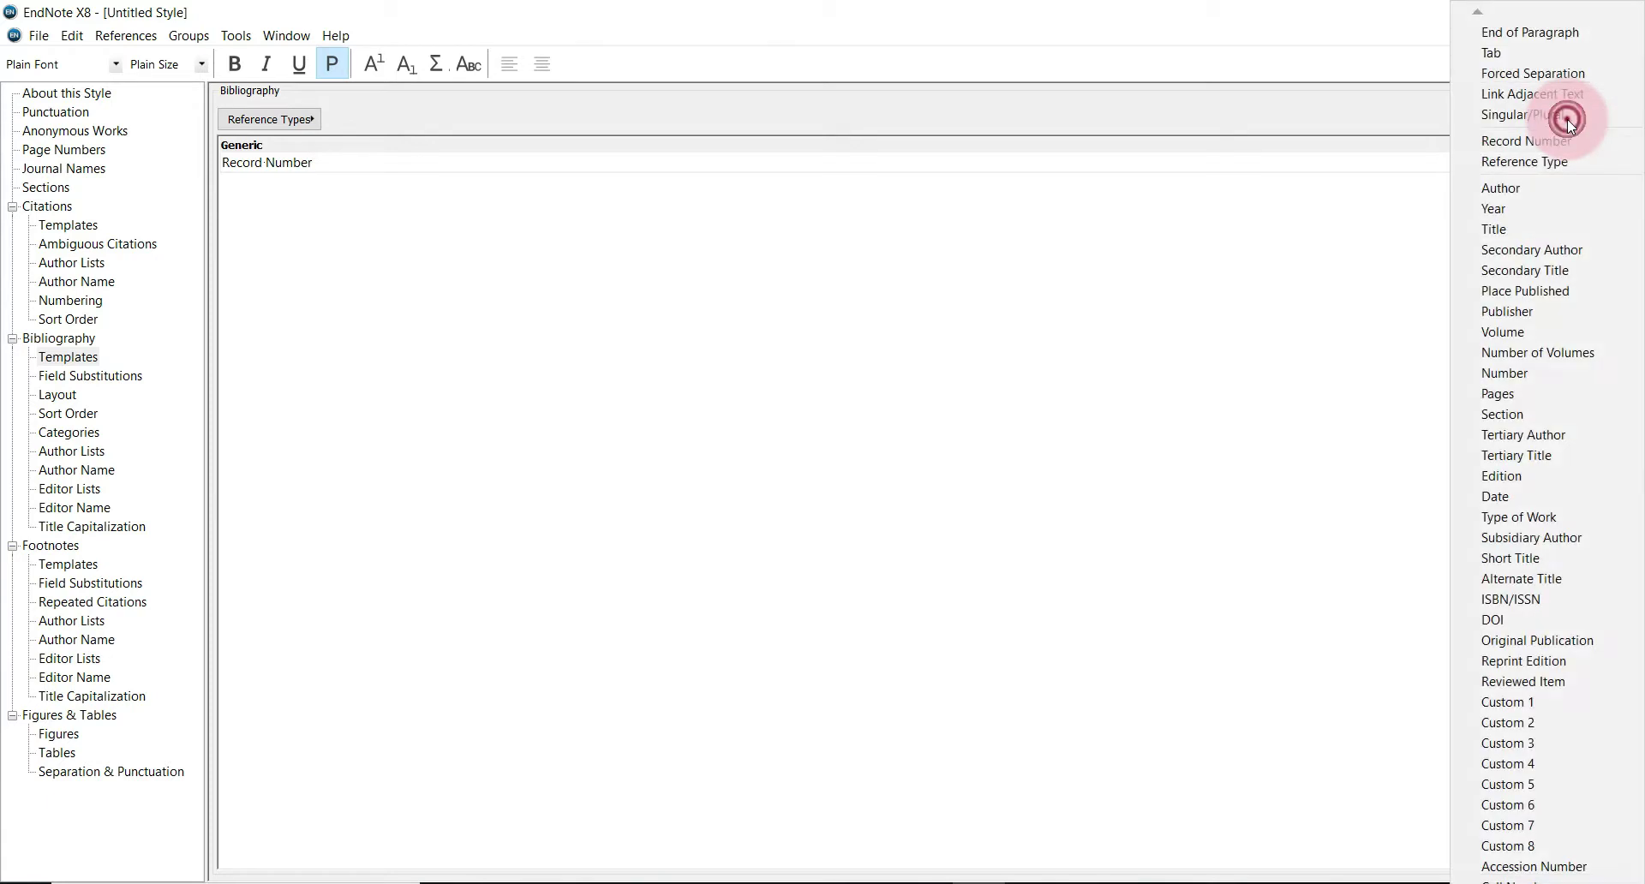
{"action": "left_click", "coordinate": [1510, 57]}
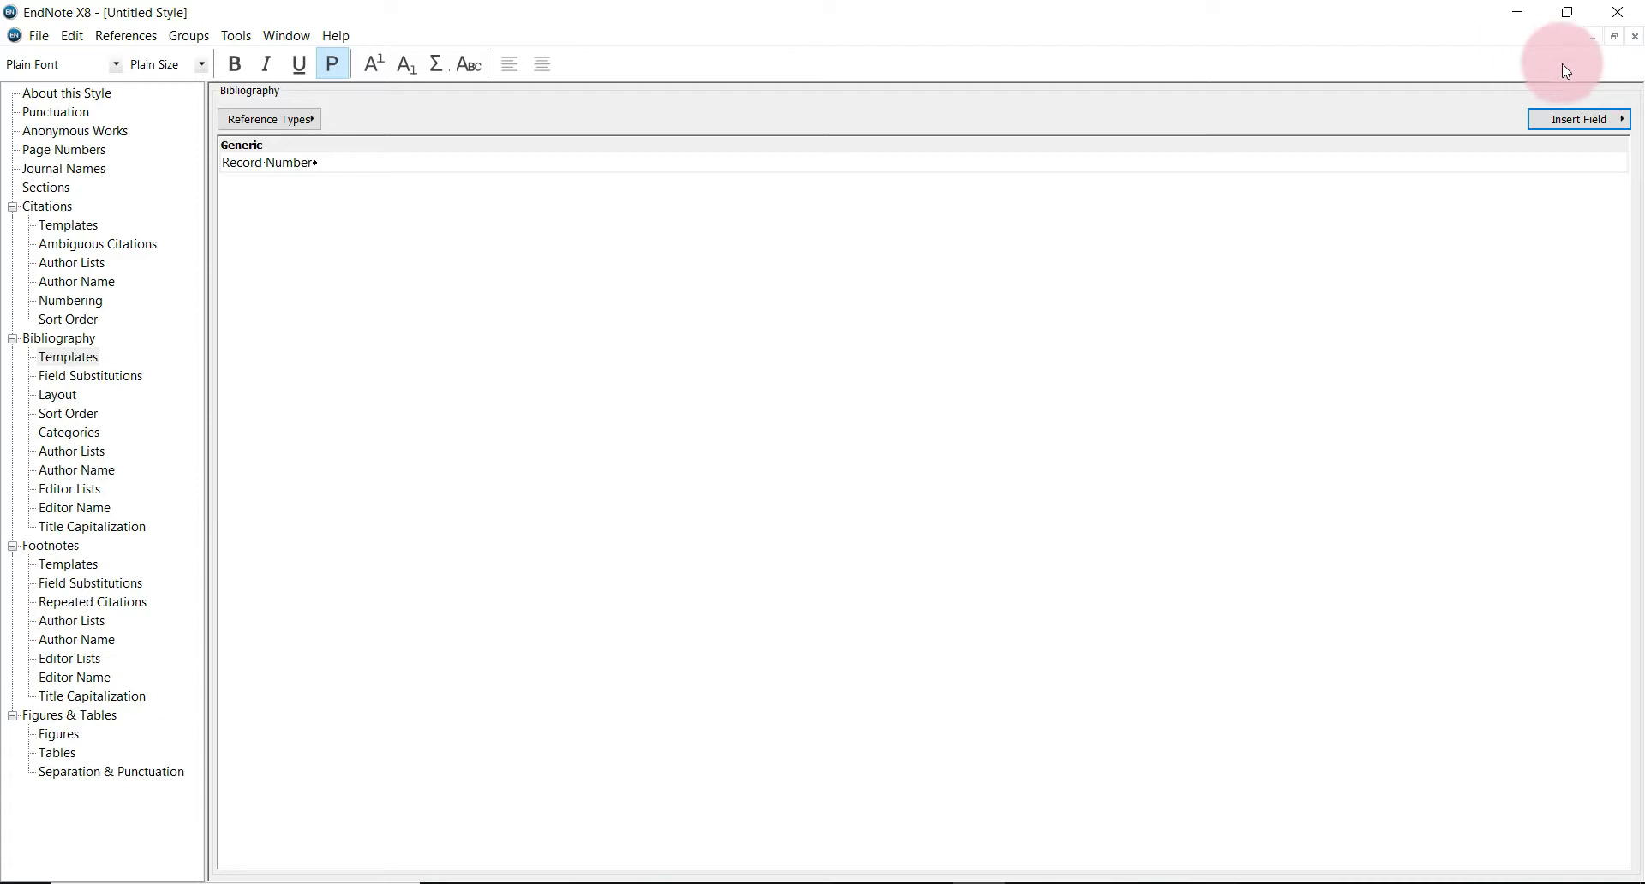
Append the Reference Type and Name of Database fields to the Generic template, each followed by a tab.
{"action": "left_click", "coordinate": [1572, 124]}
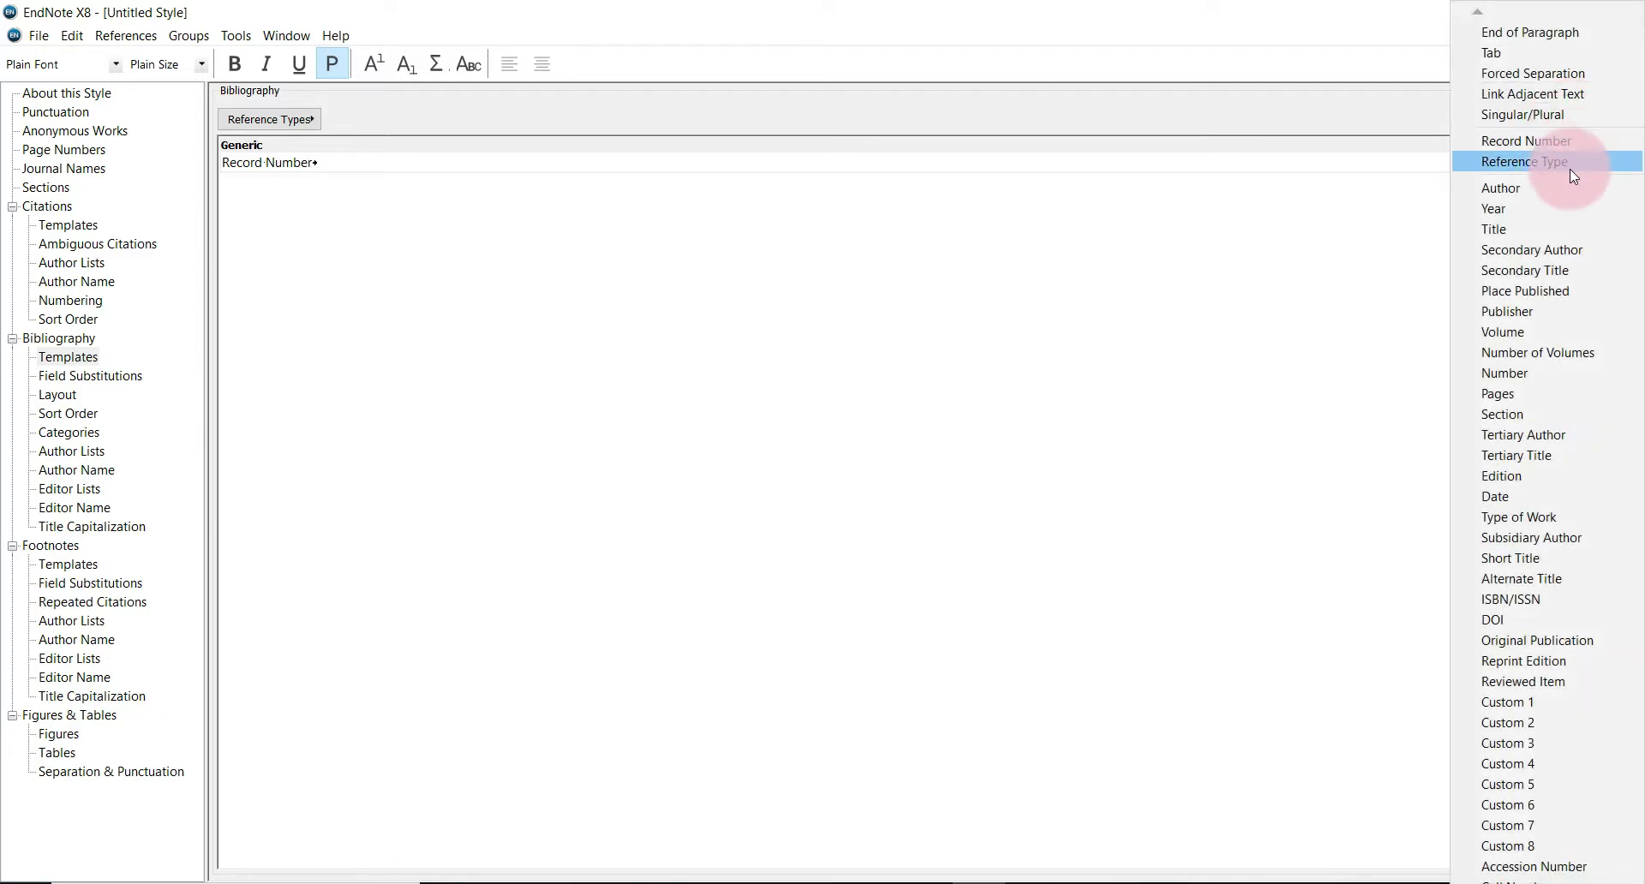
{"action": "left_click", "coordinate": [1569, 164]}
{"action": "left_click", "coordinate": [1571, 118]}
{"action": "left_click", "coordinate": [1534, 53]}
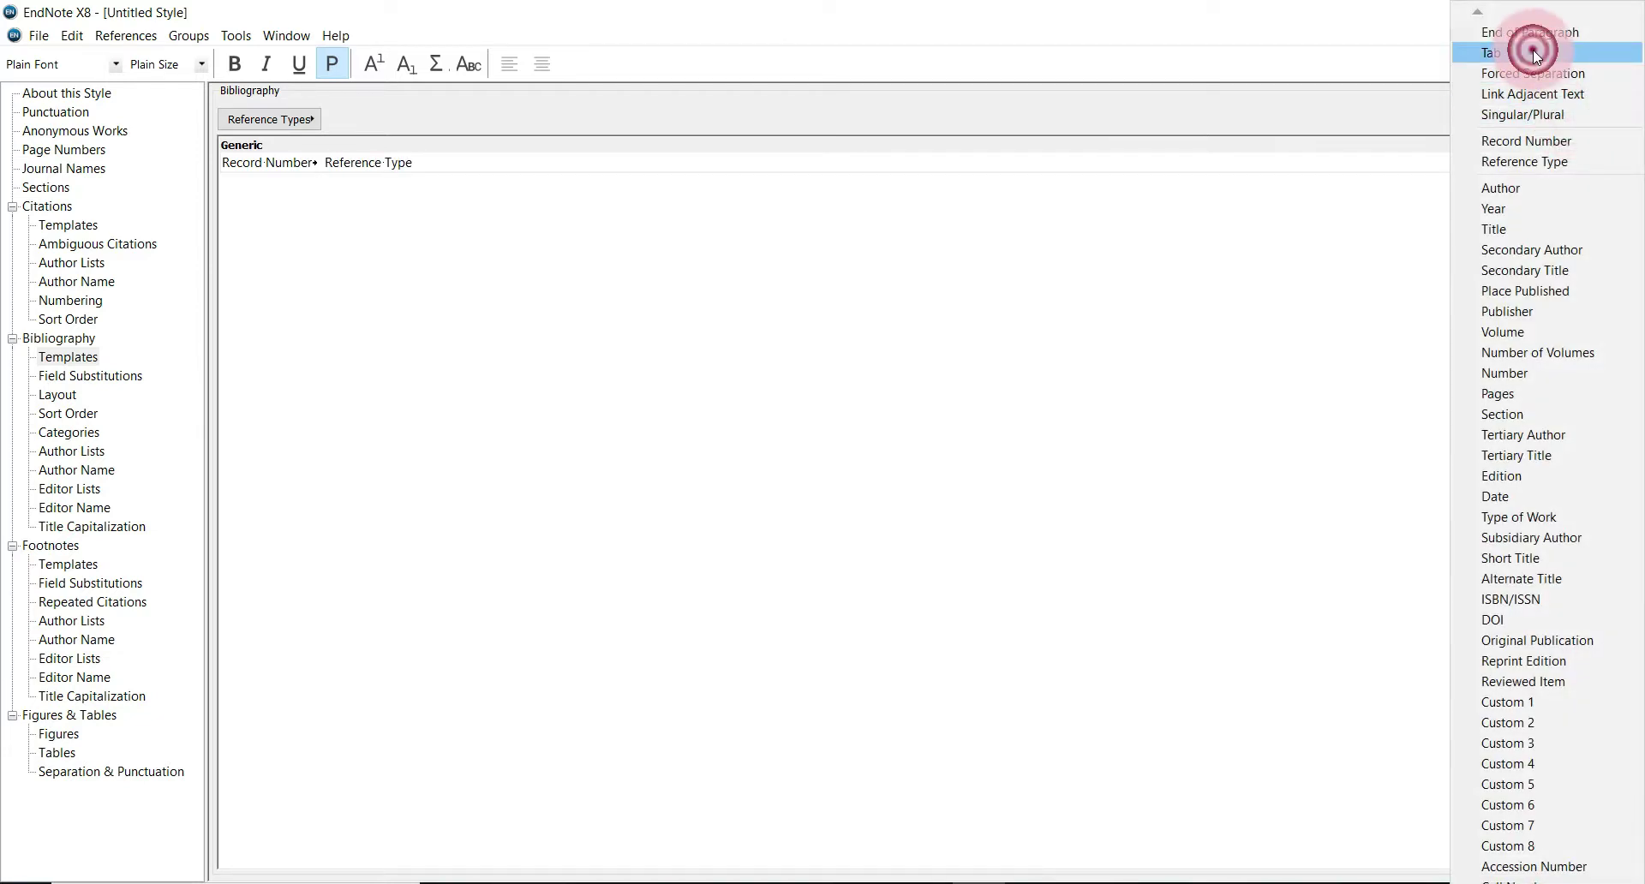
{"action": "left_click", "coordinate": [1551, 117]}
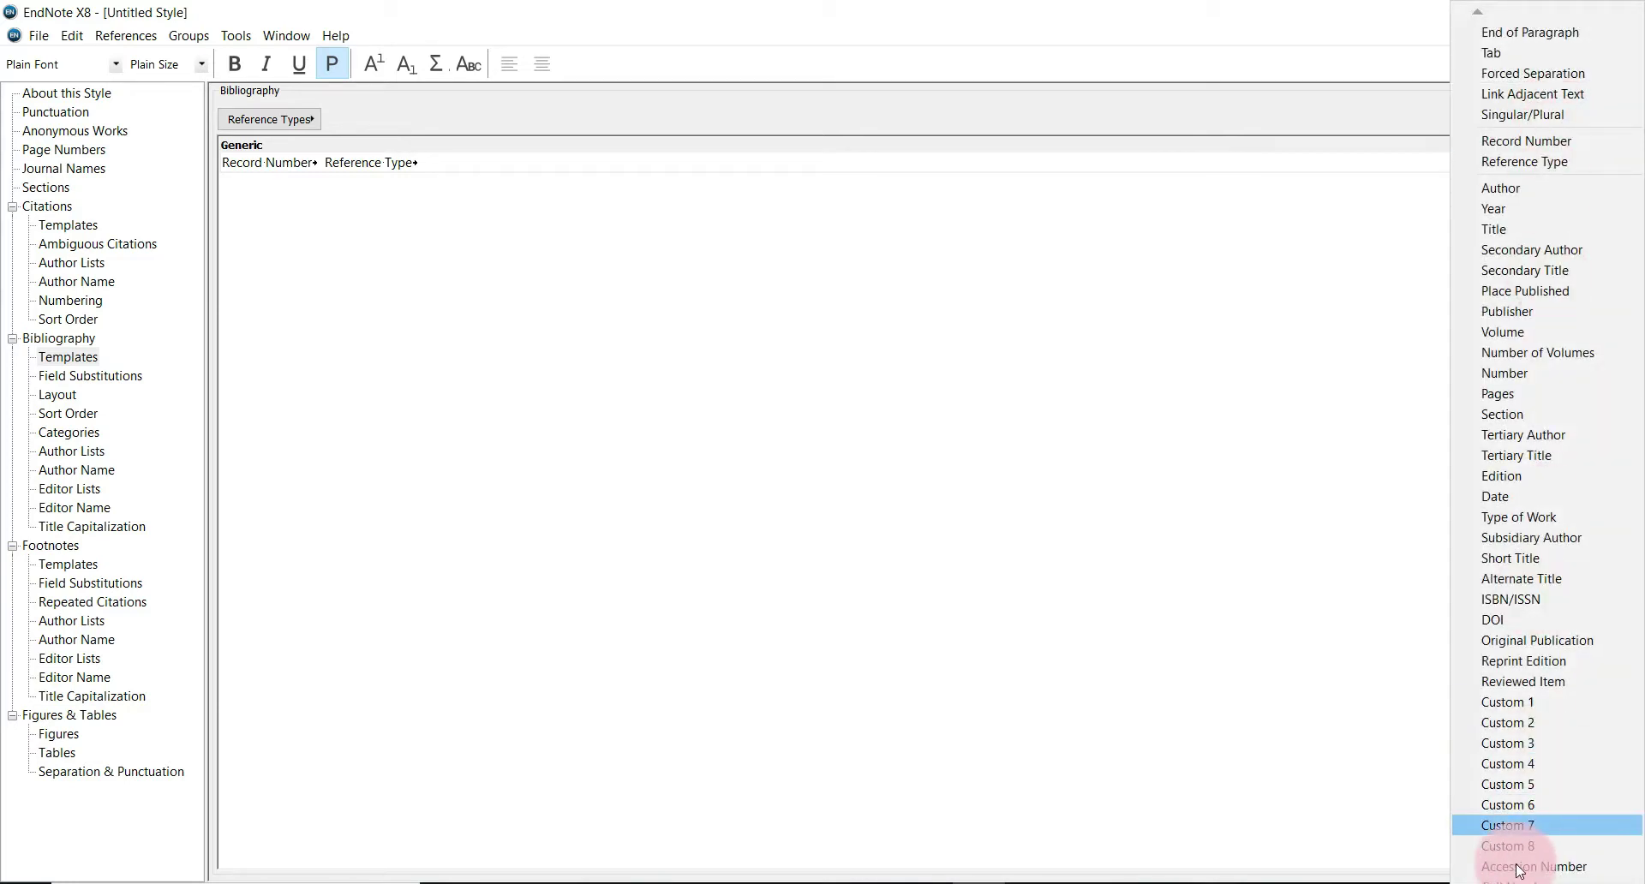
{"action": "mouse_move", "coordinate": [1495, 880]}
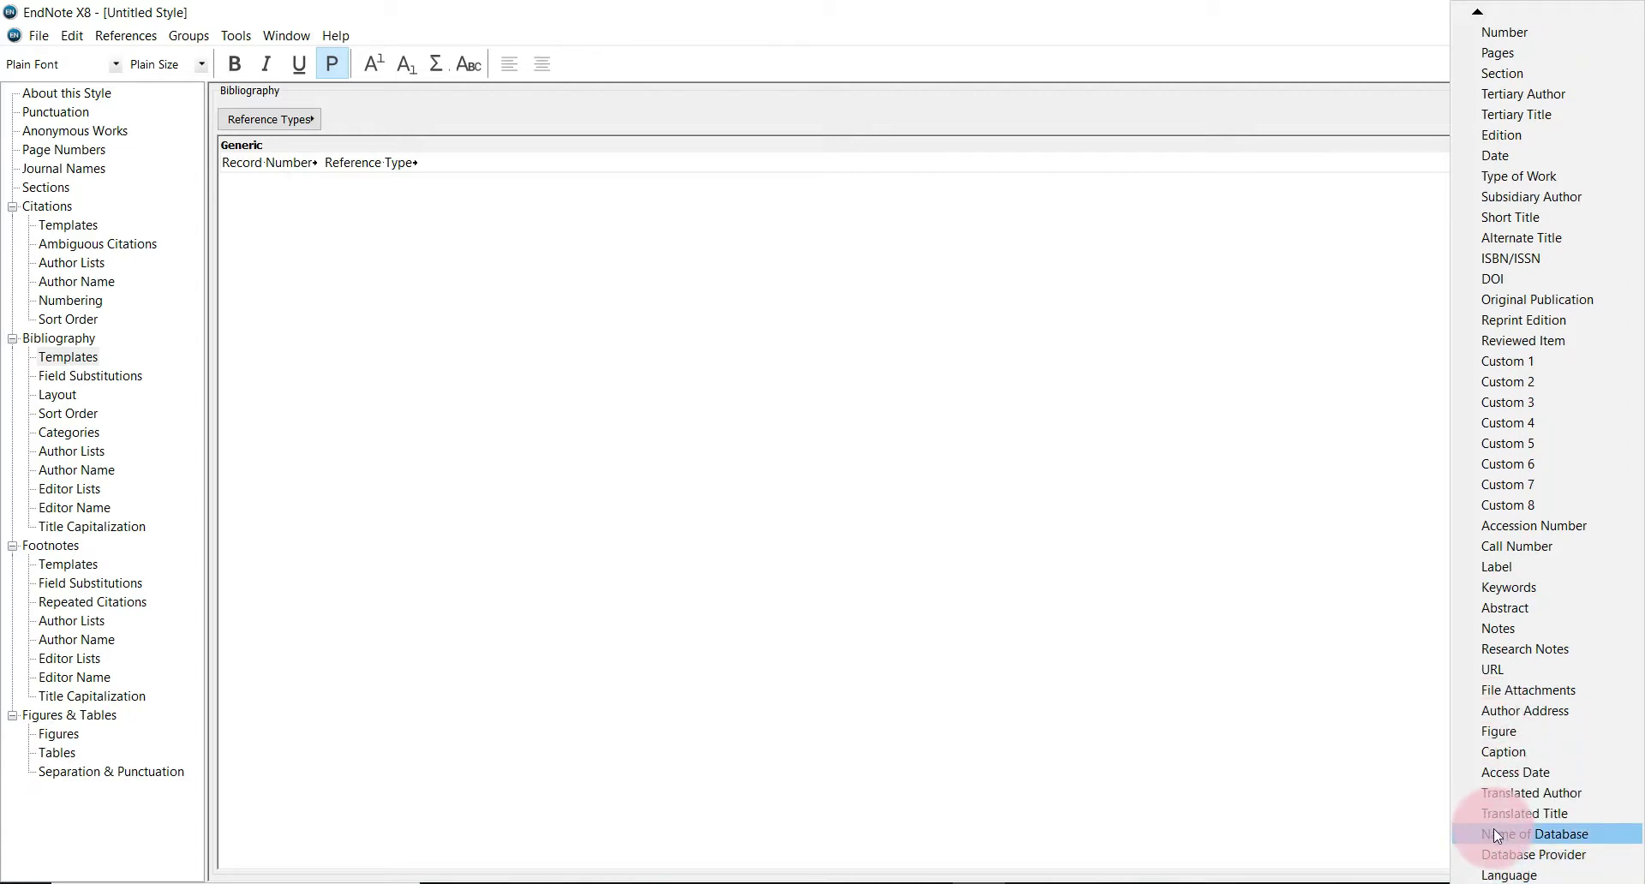
{"action": "left_click", "coordinate": [1493, 831]}
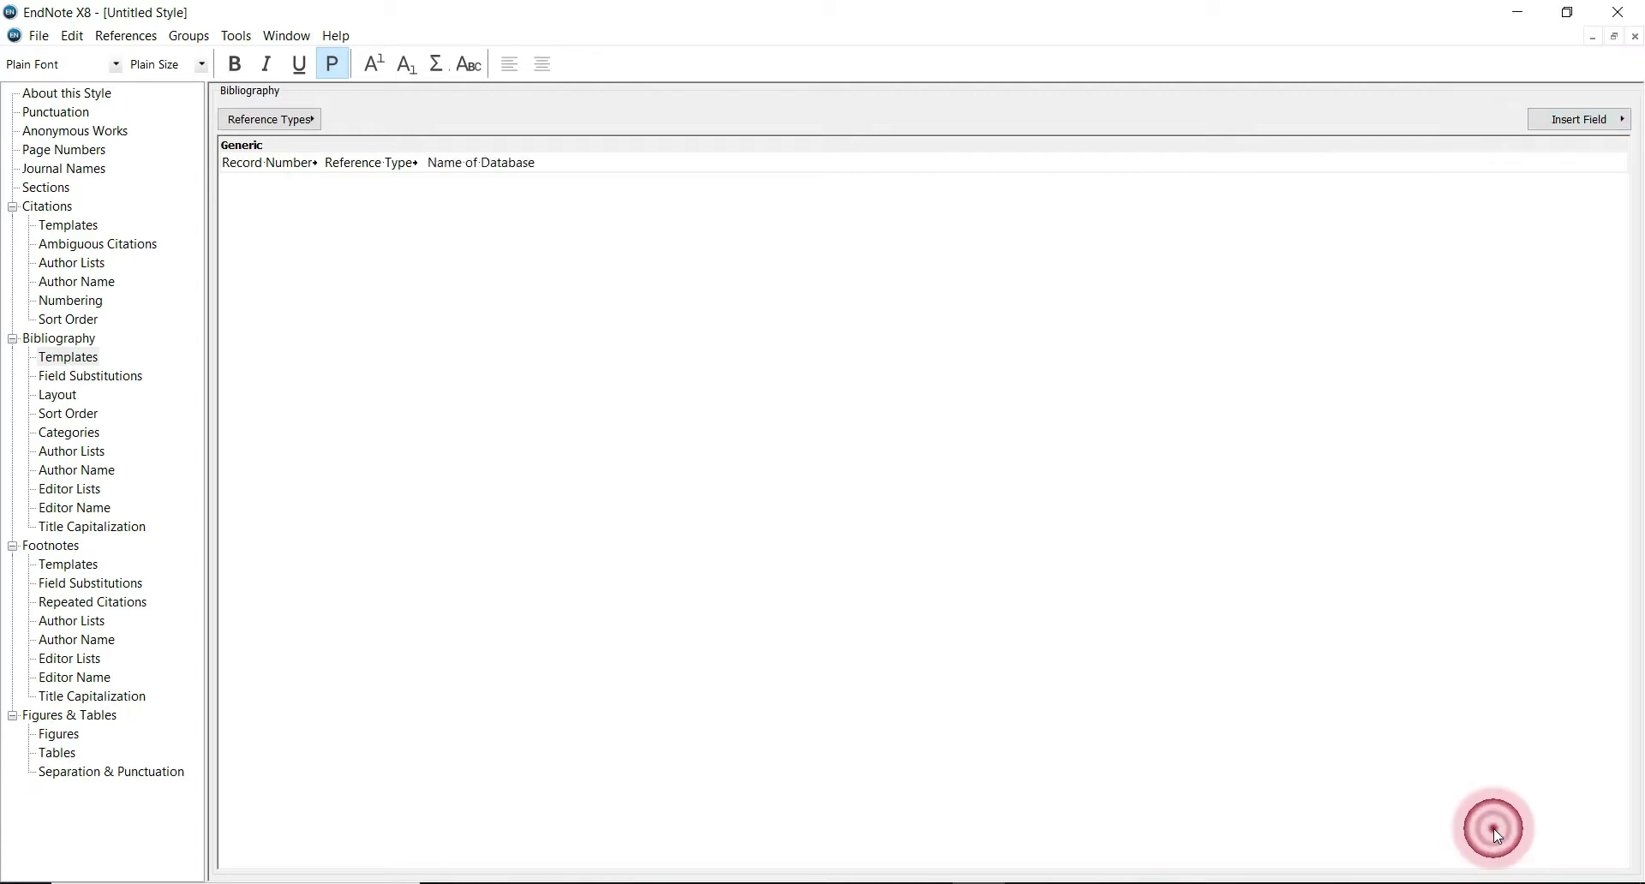
{"action": "left_click", "coordinate": [1602, 118]}
{"action": "left_click", "coordinate": [1552, 55]}
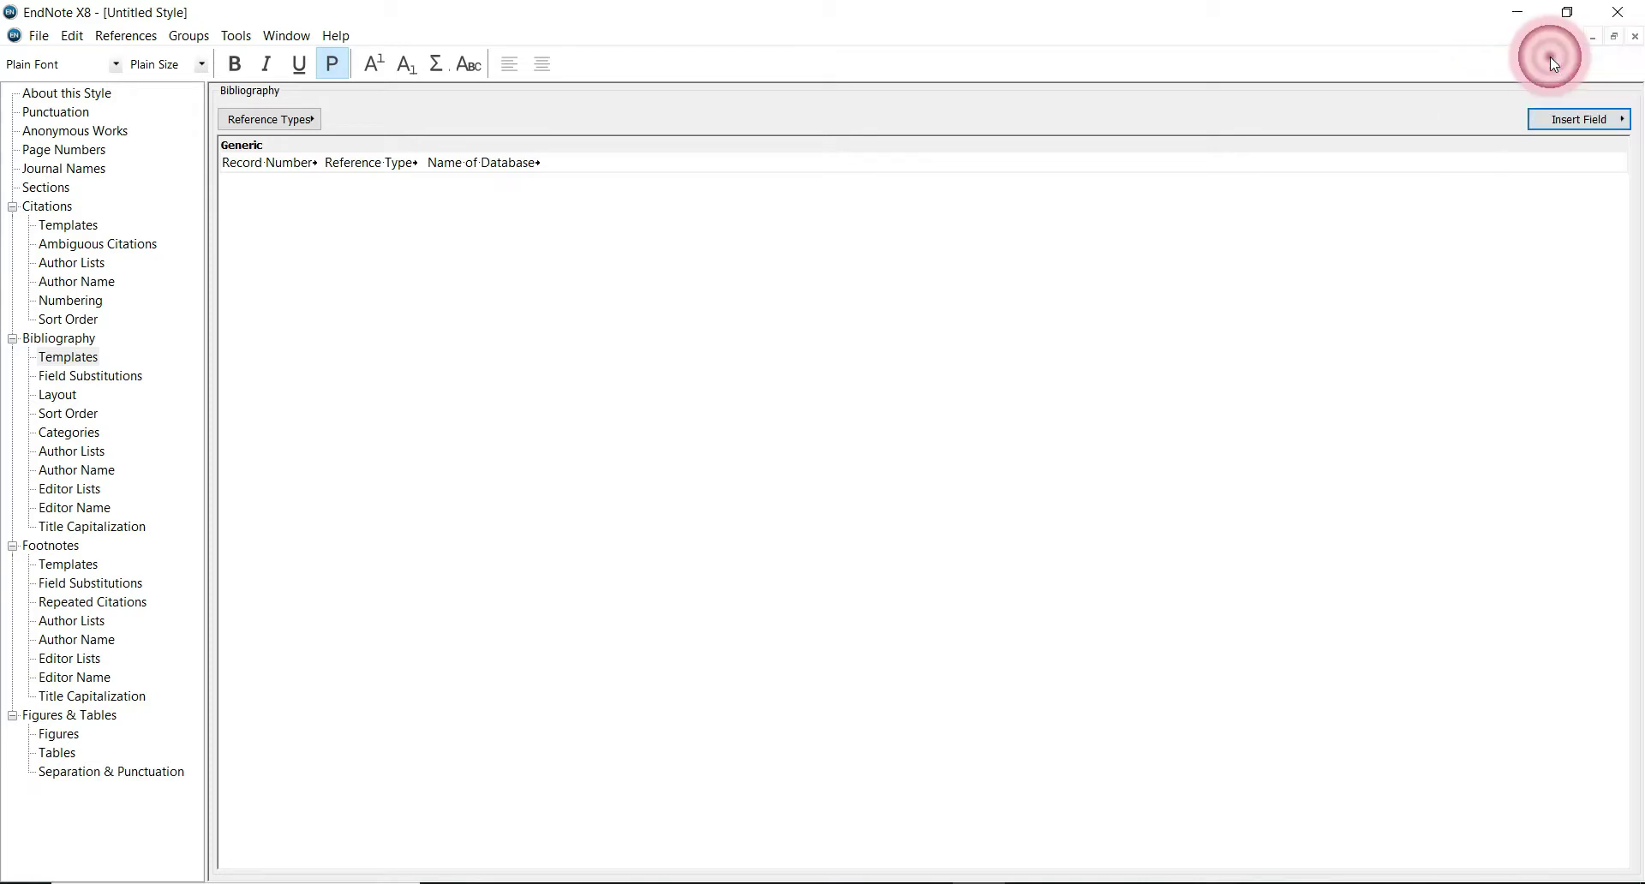
Append the Author and Year fields to the Generic template, each followed by a tab.
{"action": "left_click", "coordinate": [1551, 117]}
{"action": "left_click", "coordinate": [1542, 189]}
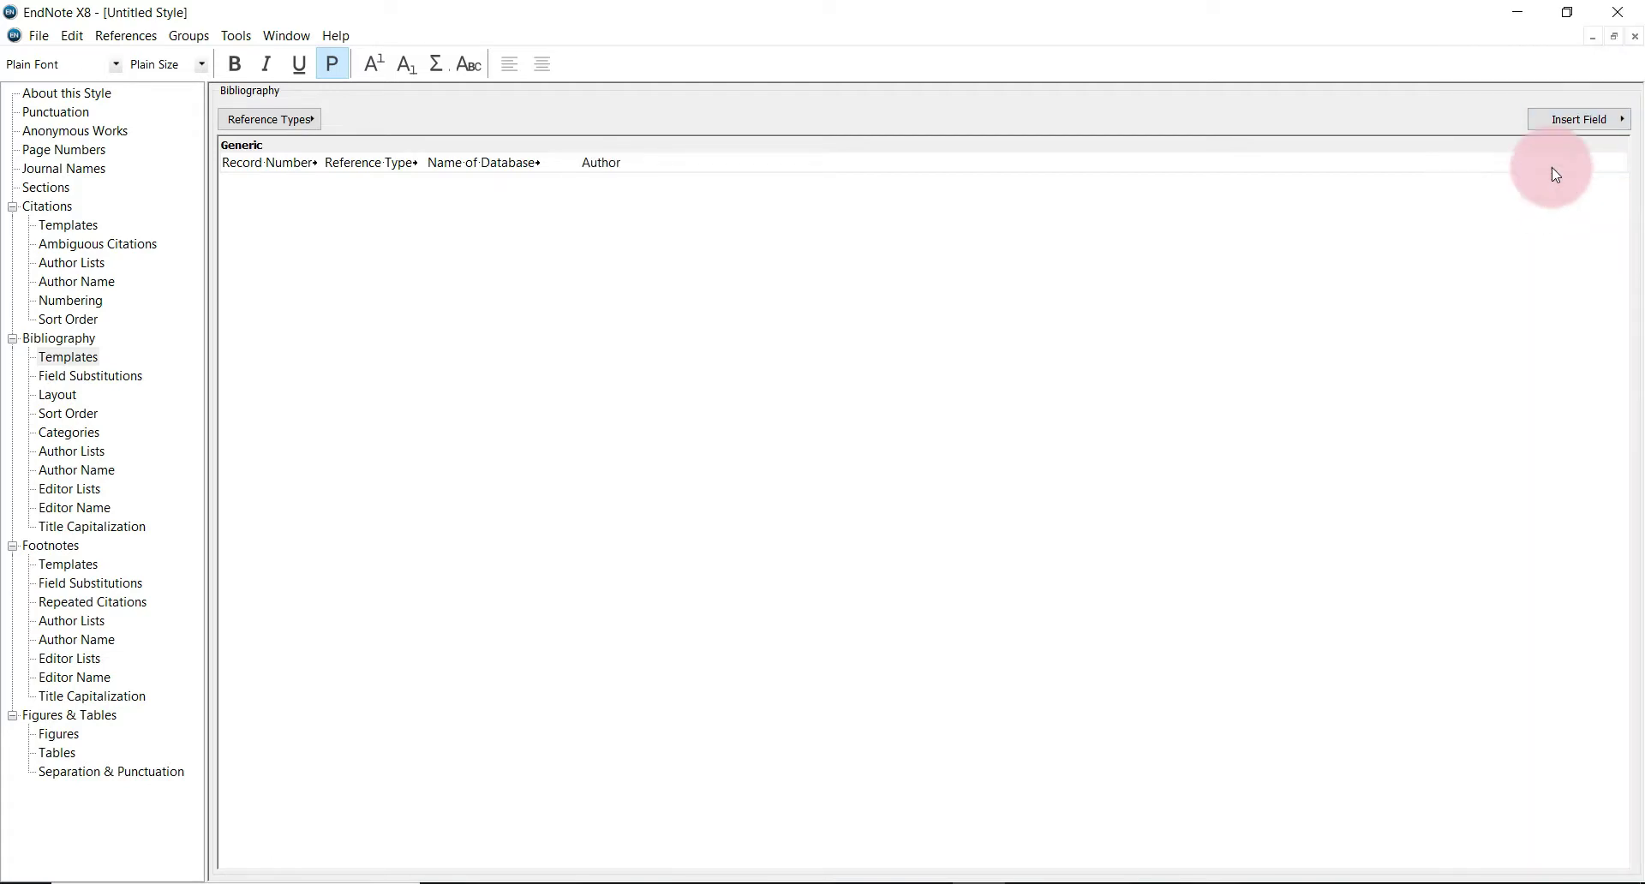
{"action": "left_click", "coordinate": [1565, 125]}
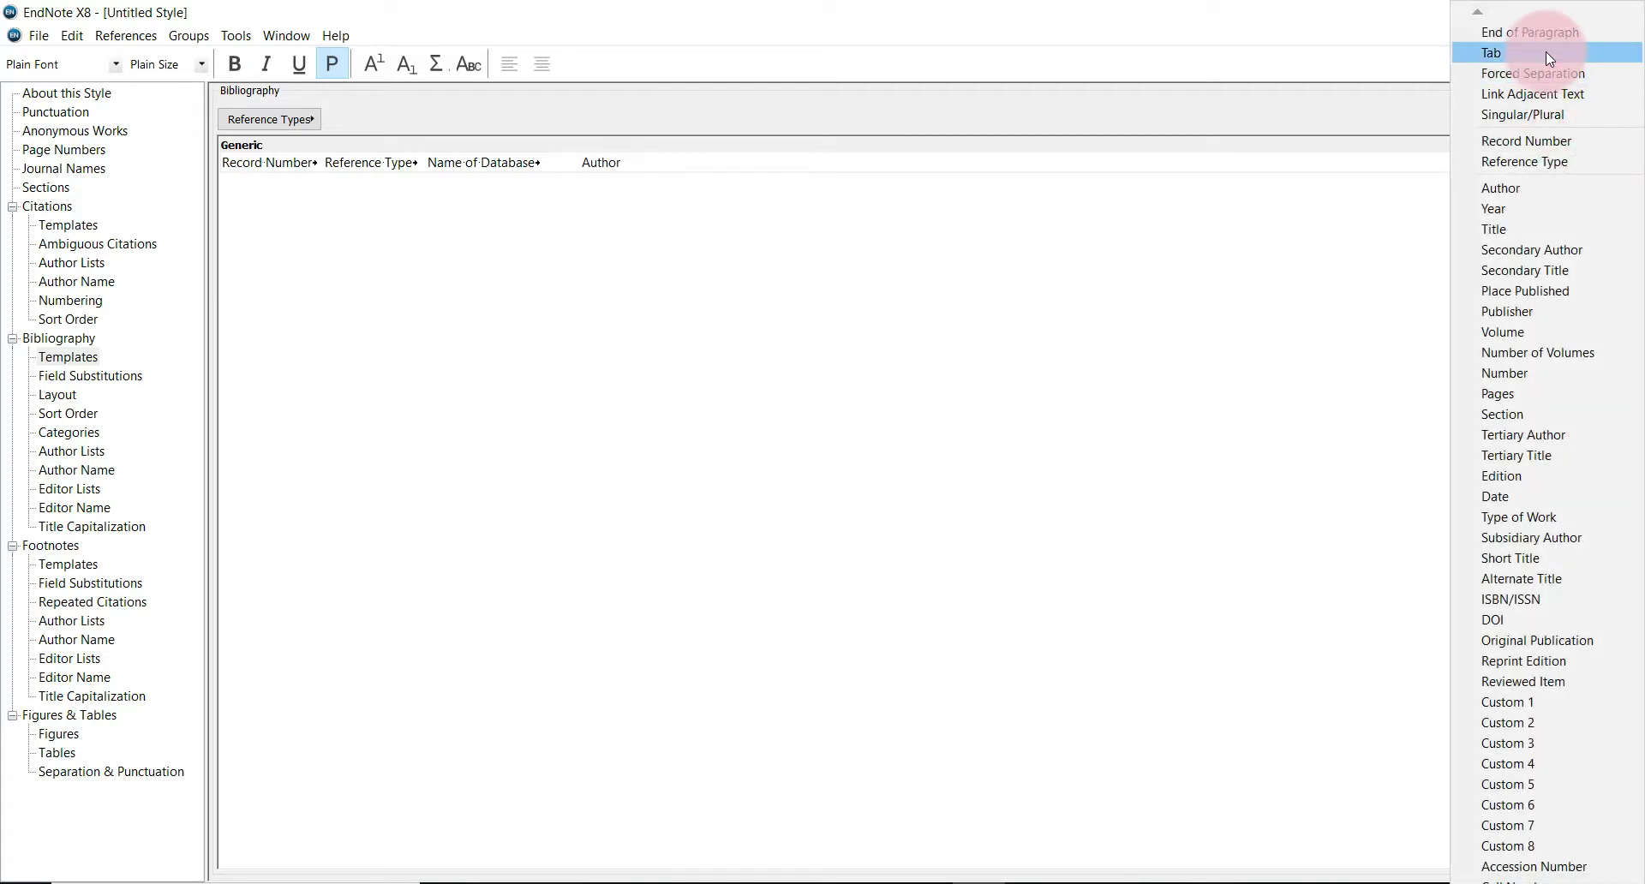
{"action": "left_click", "coordinate": [1546, 51]}
{"action": "left_click", "coordinate": [1560, 118]}
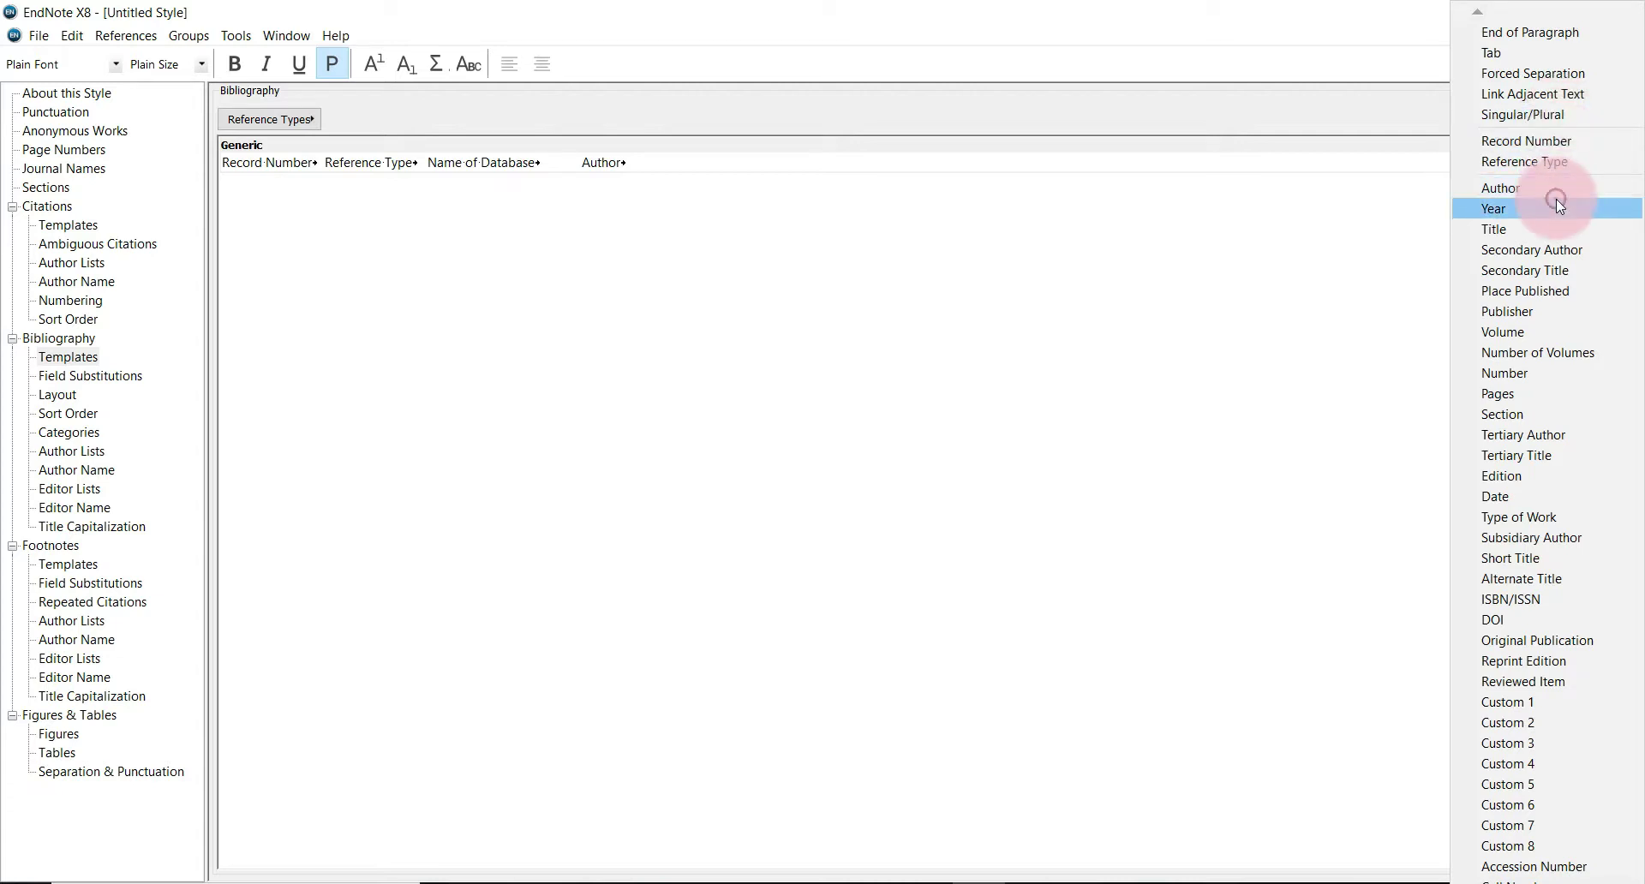
{"action": "left_click", "coordinate": [1556, 205]}
{"action": "left_click", "coordinate": [1561, 117]}
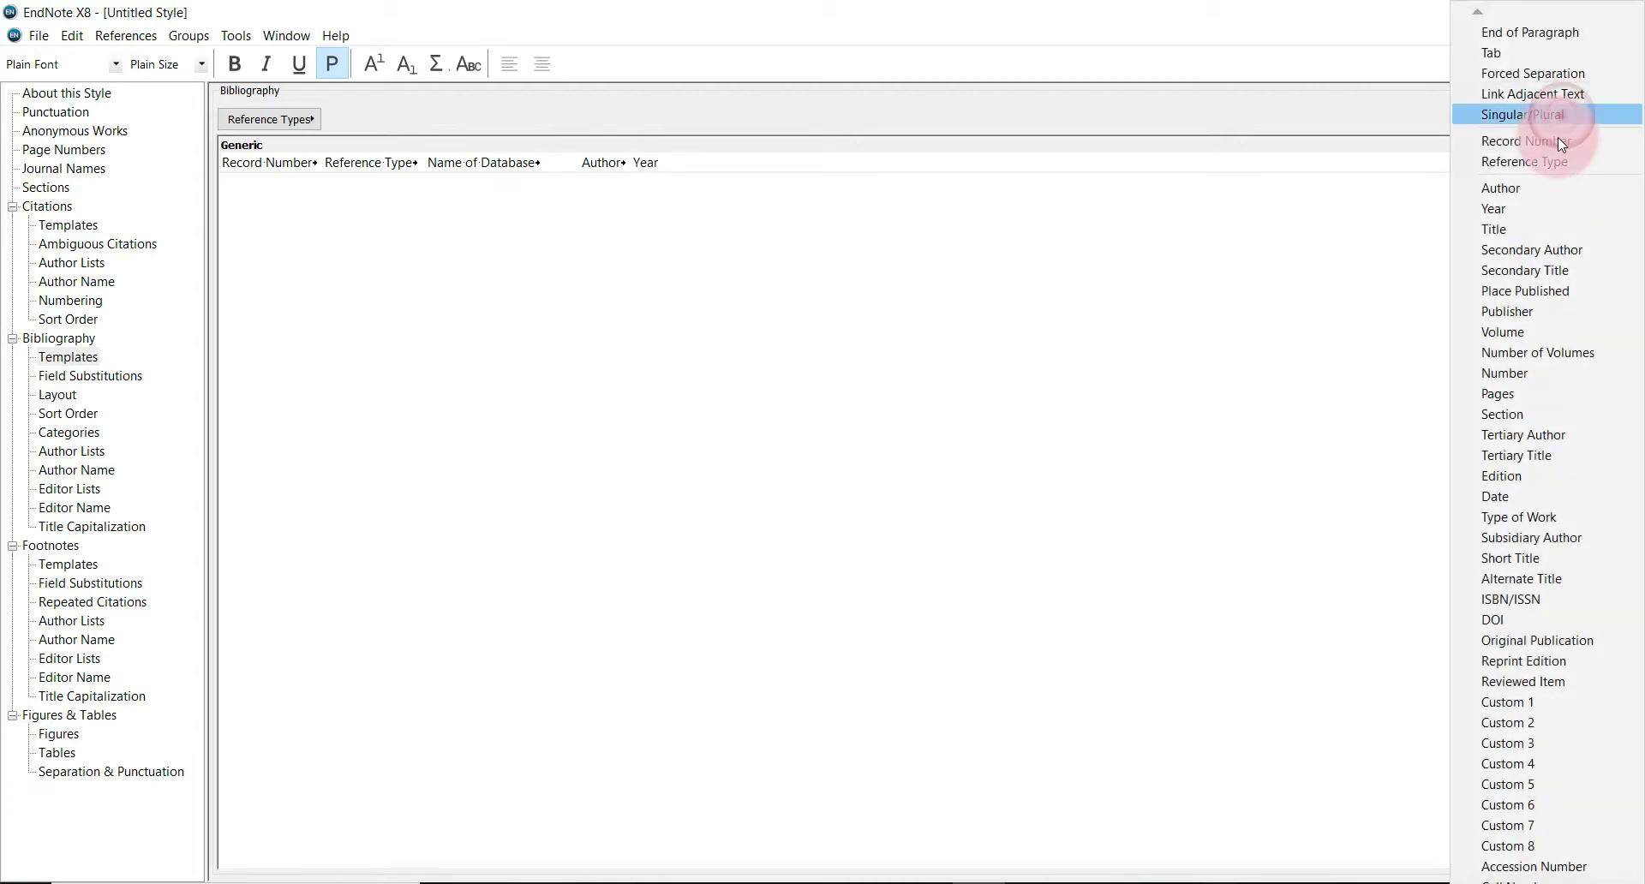
{"action": "left_click", "coordinate": [1550, 51]}
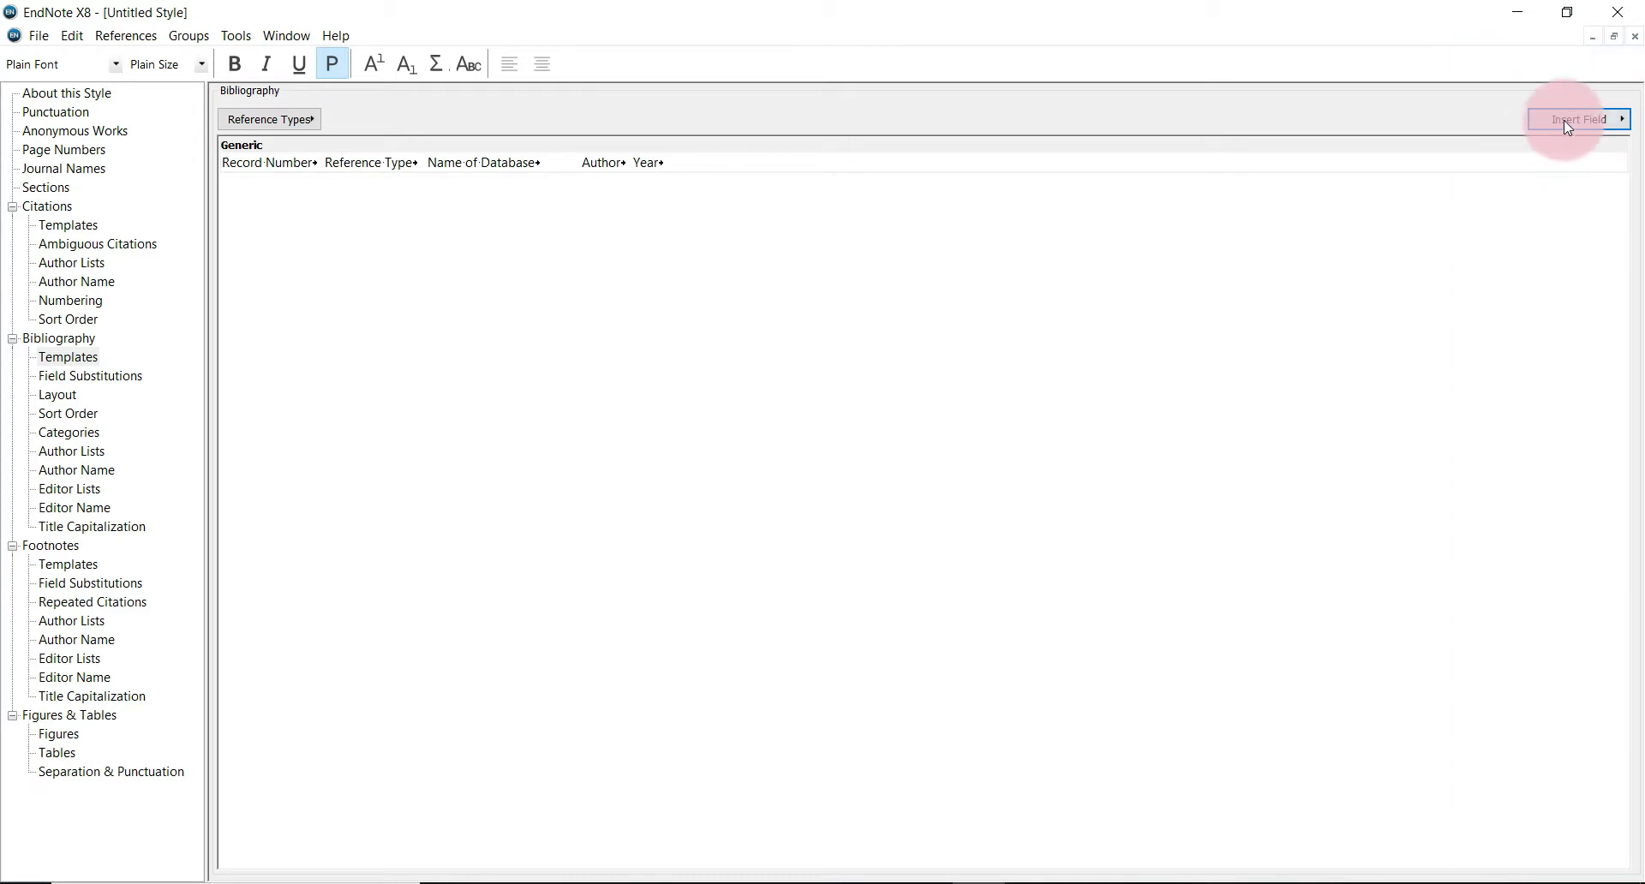
Append the Title field and a tab to the Generic template, without any stray ^ mark between them.
{"action": "left_click", "coordinate": [1565, 117]}
{"action": "left_click", "coordinate": [1560, 225]}
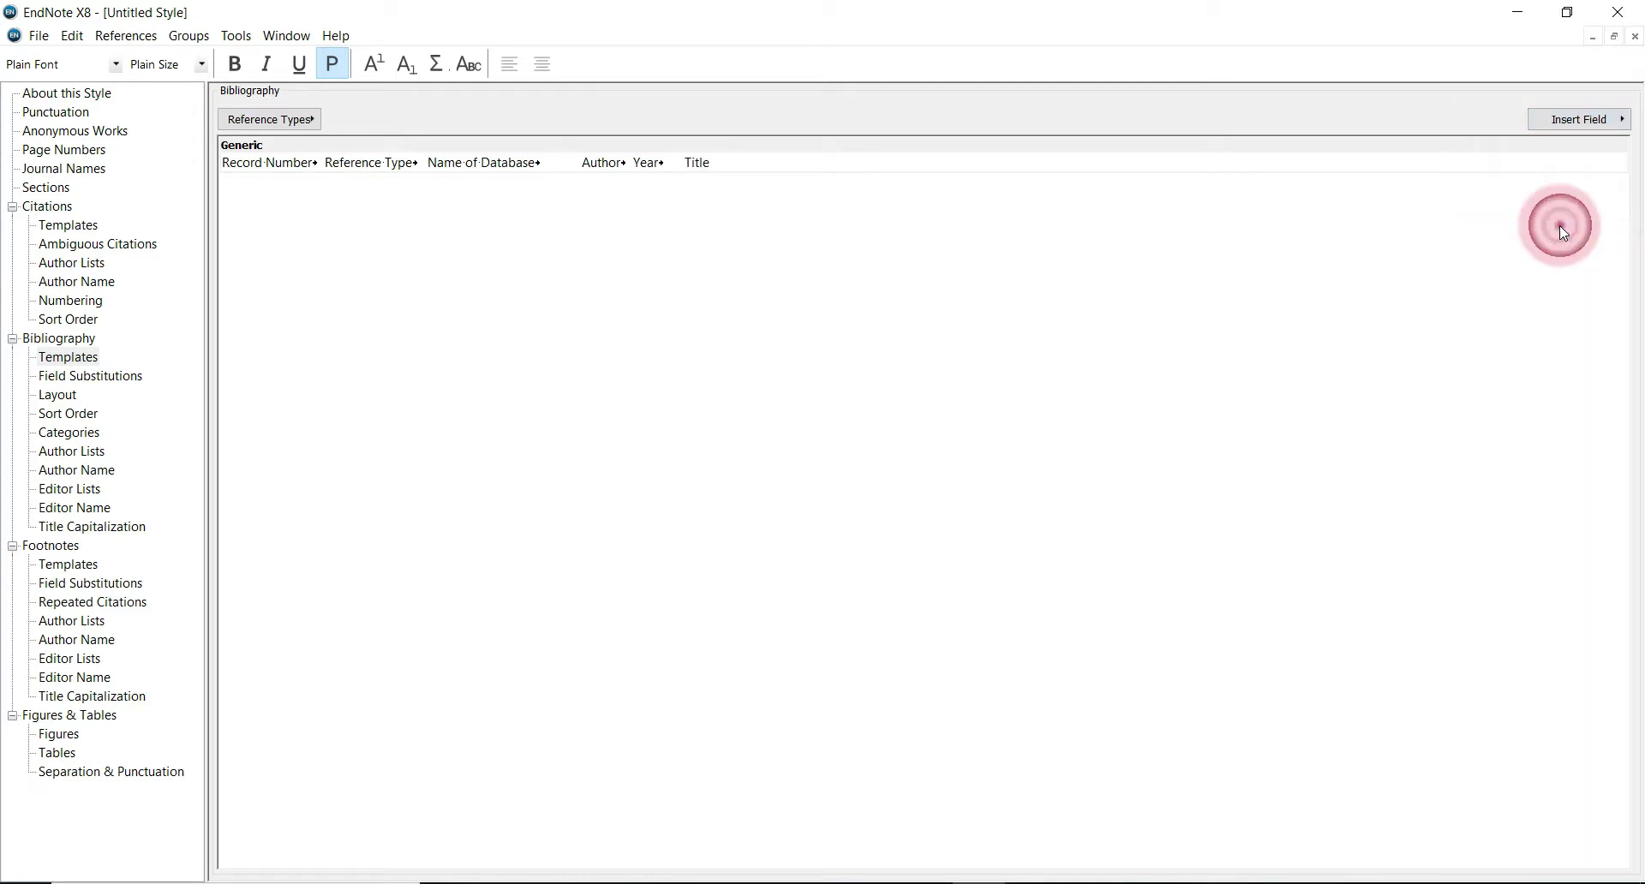
{"action": "left_click", "coordinate": [1570, 121]}
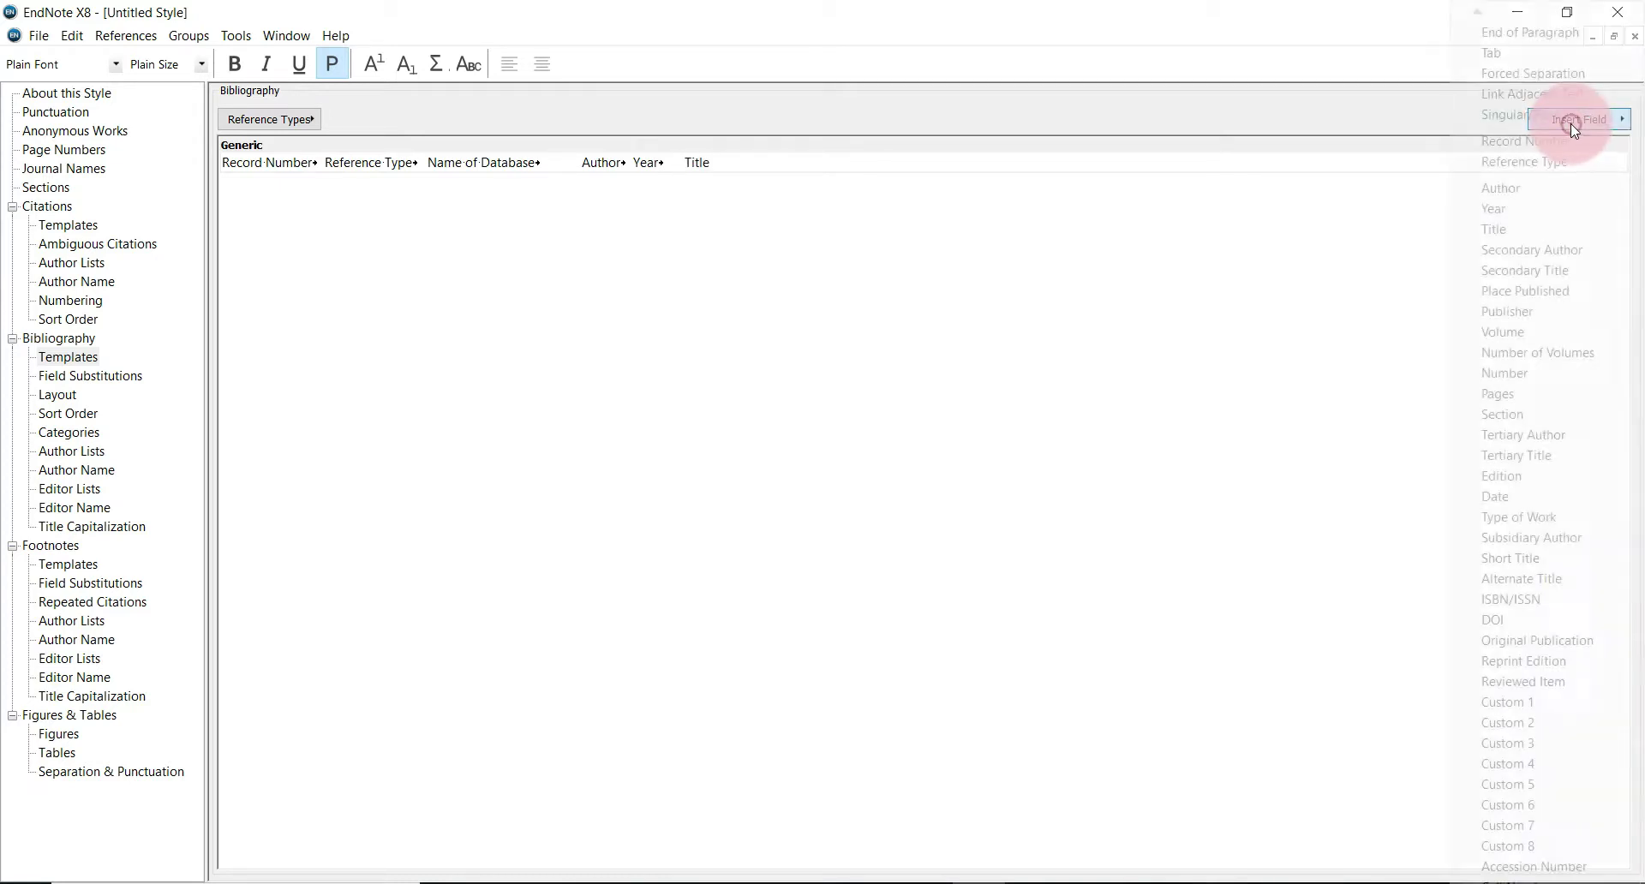
{"action": "left_click", "coordinate": [1570, 124]}
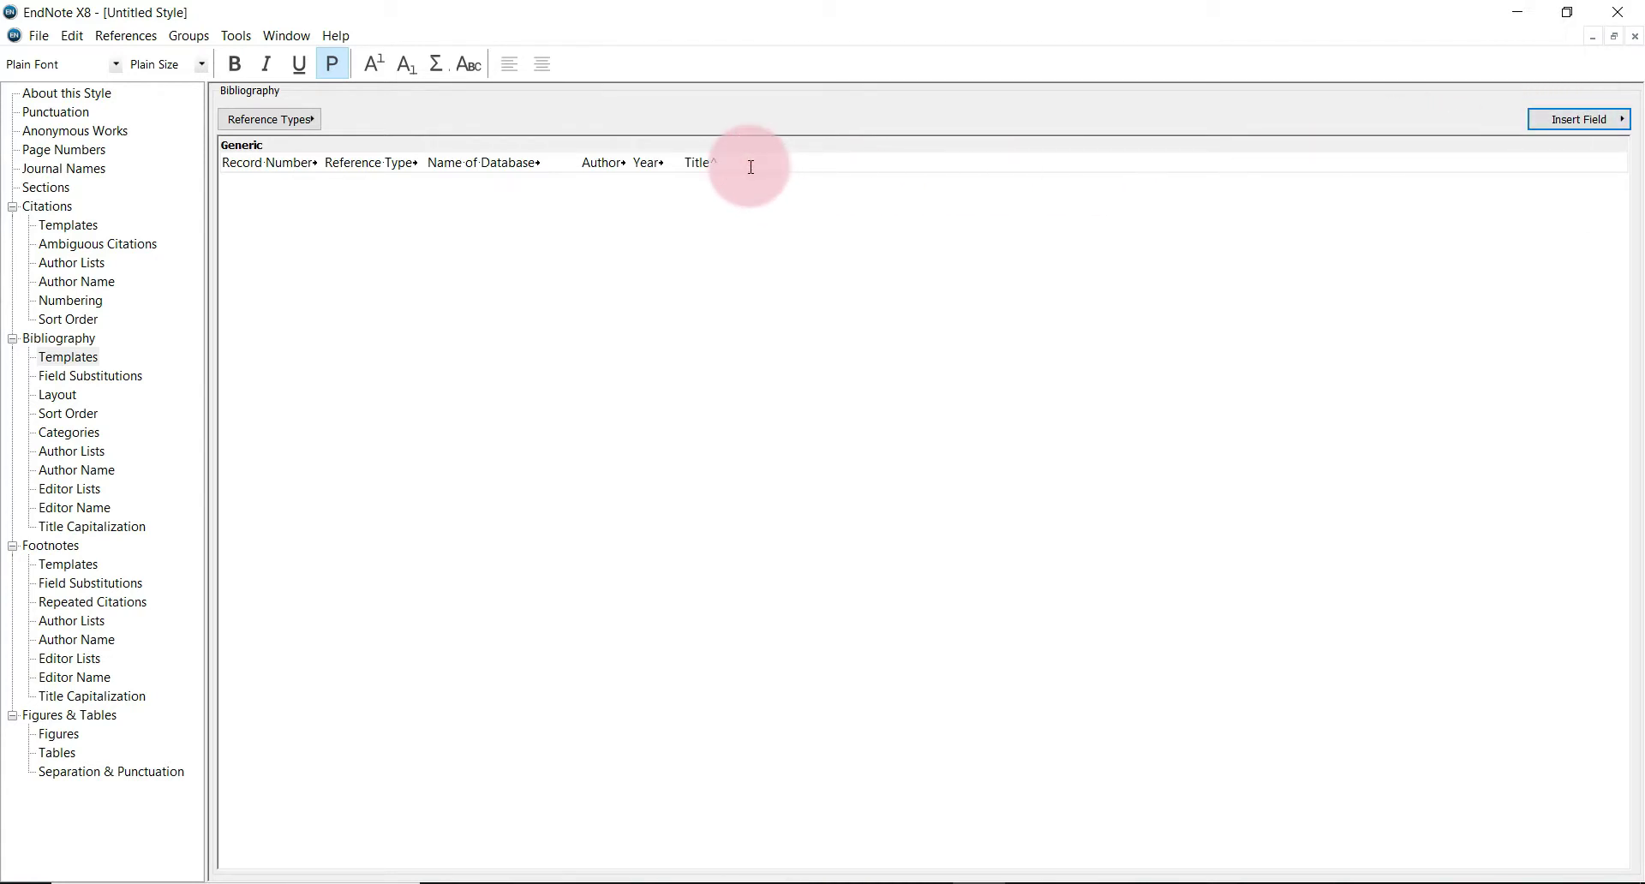
{"action": "left_click", "coordinate": [1602, 127]}
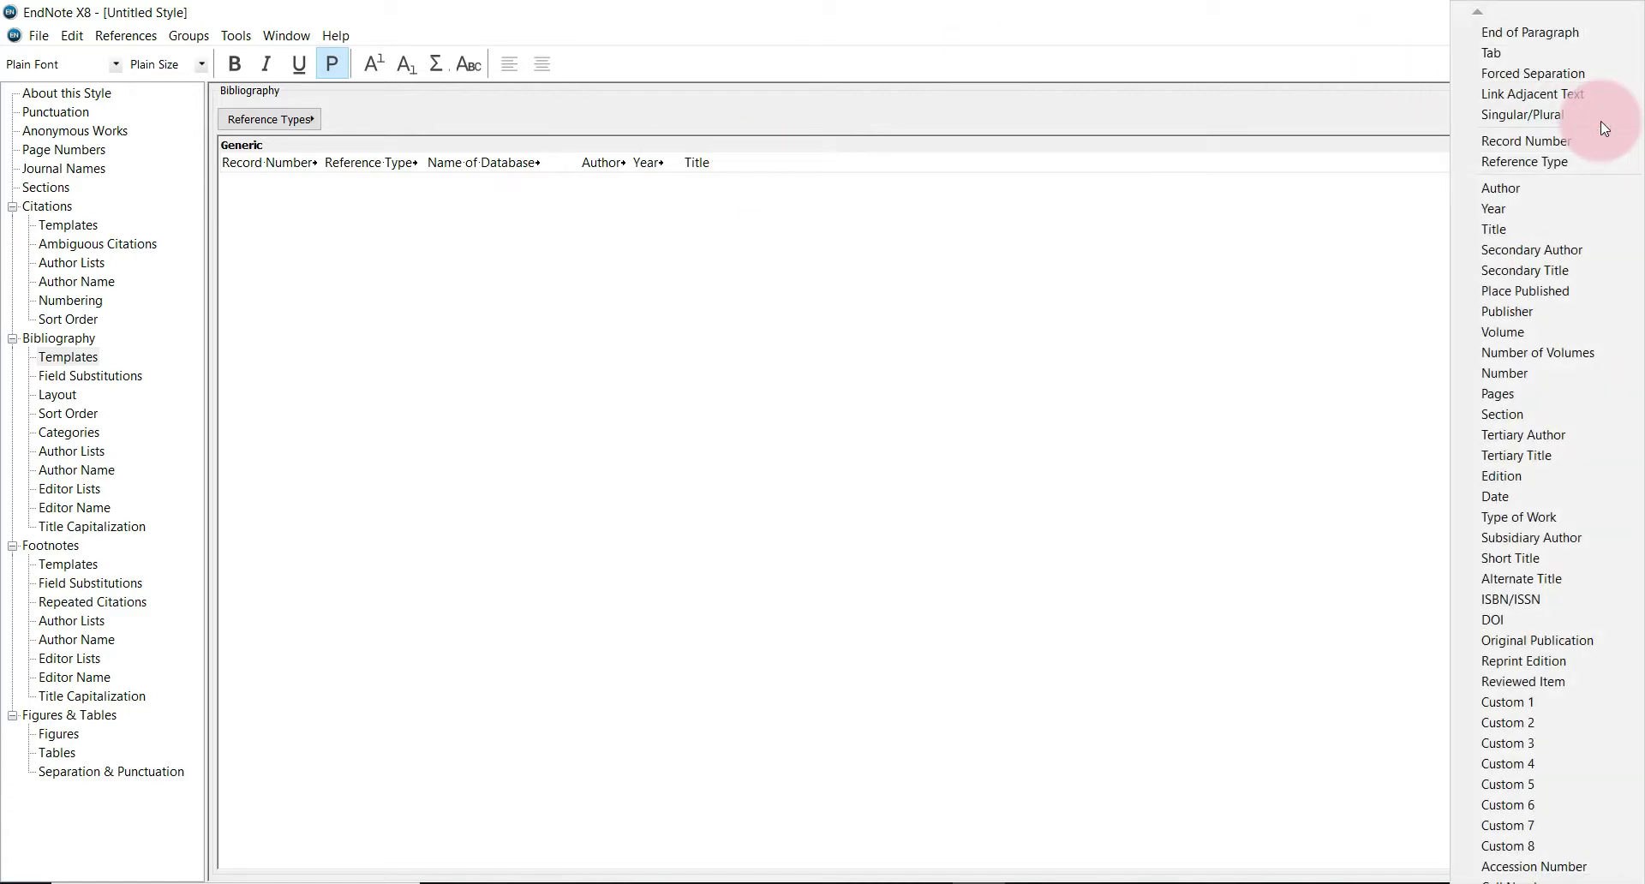
{"action": "left_click", "coordinate": [1518, 53]}
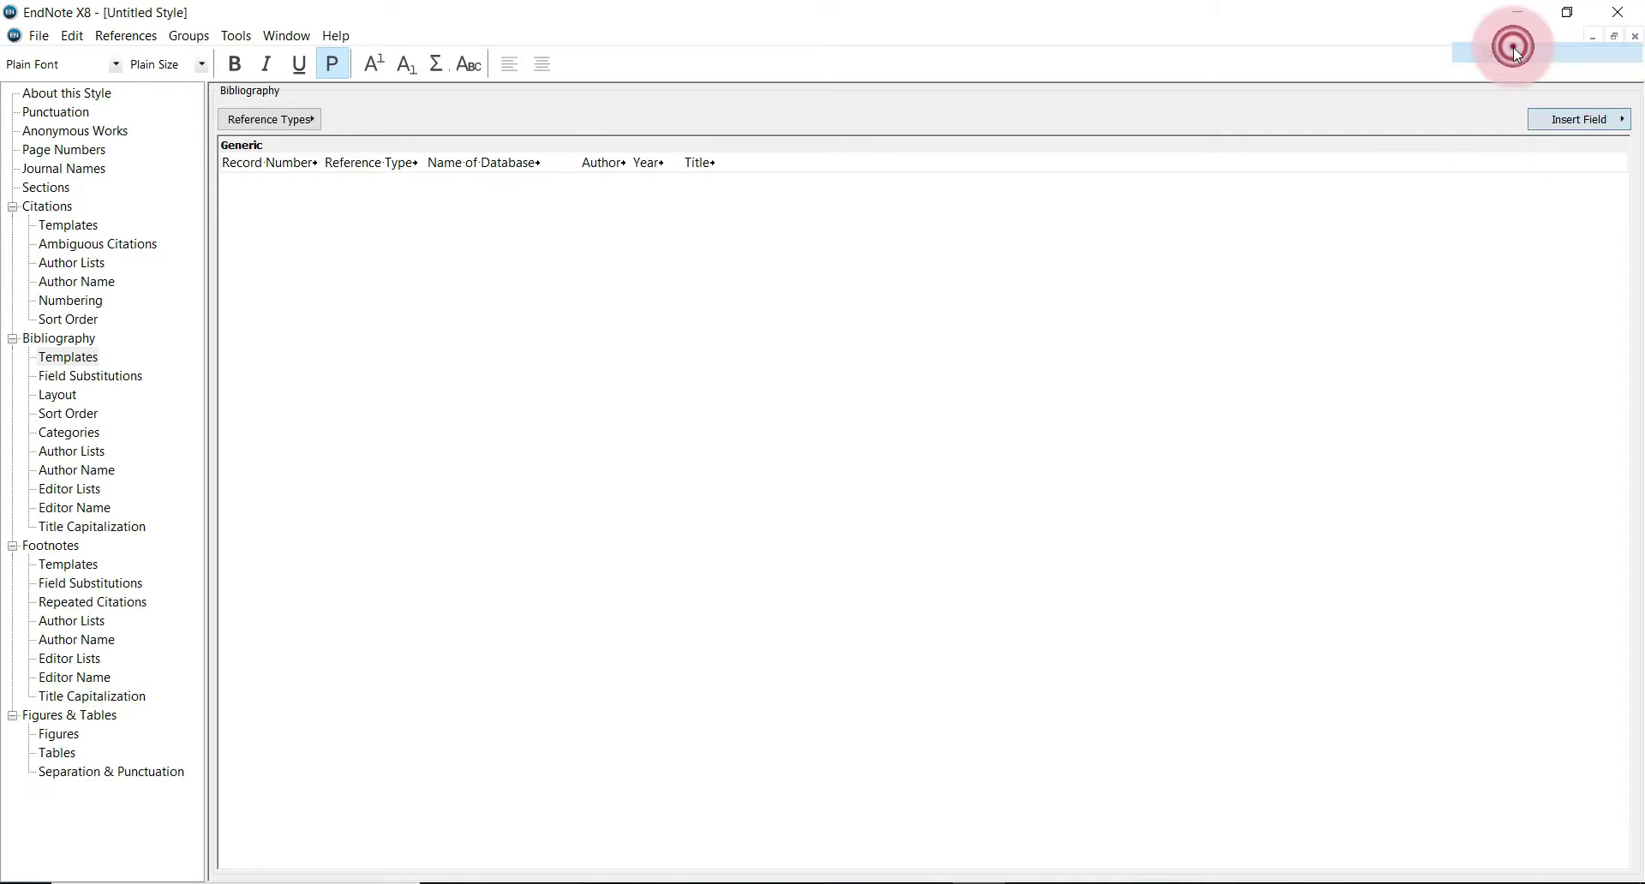
Append the Abstract field to the end of the Generic template, followed by a tab.
{"action": "left_click", "coordinate": [1578, 122]}
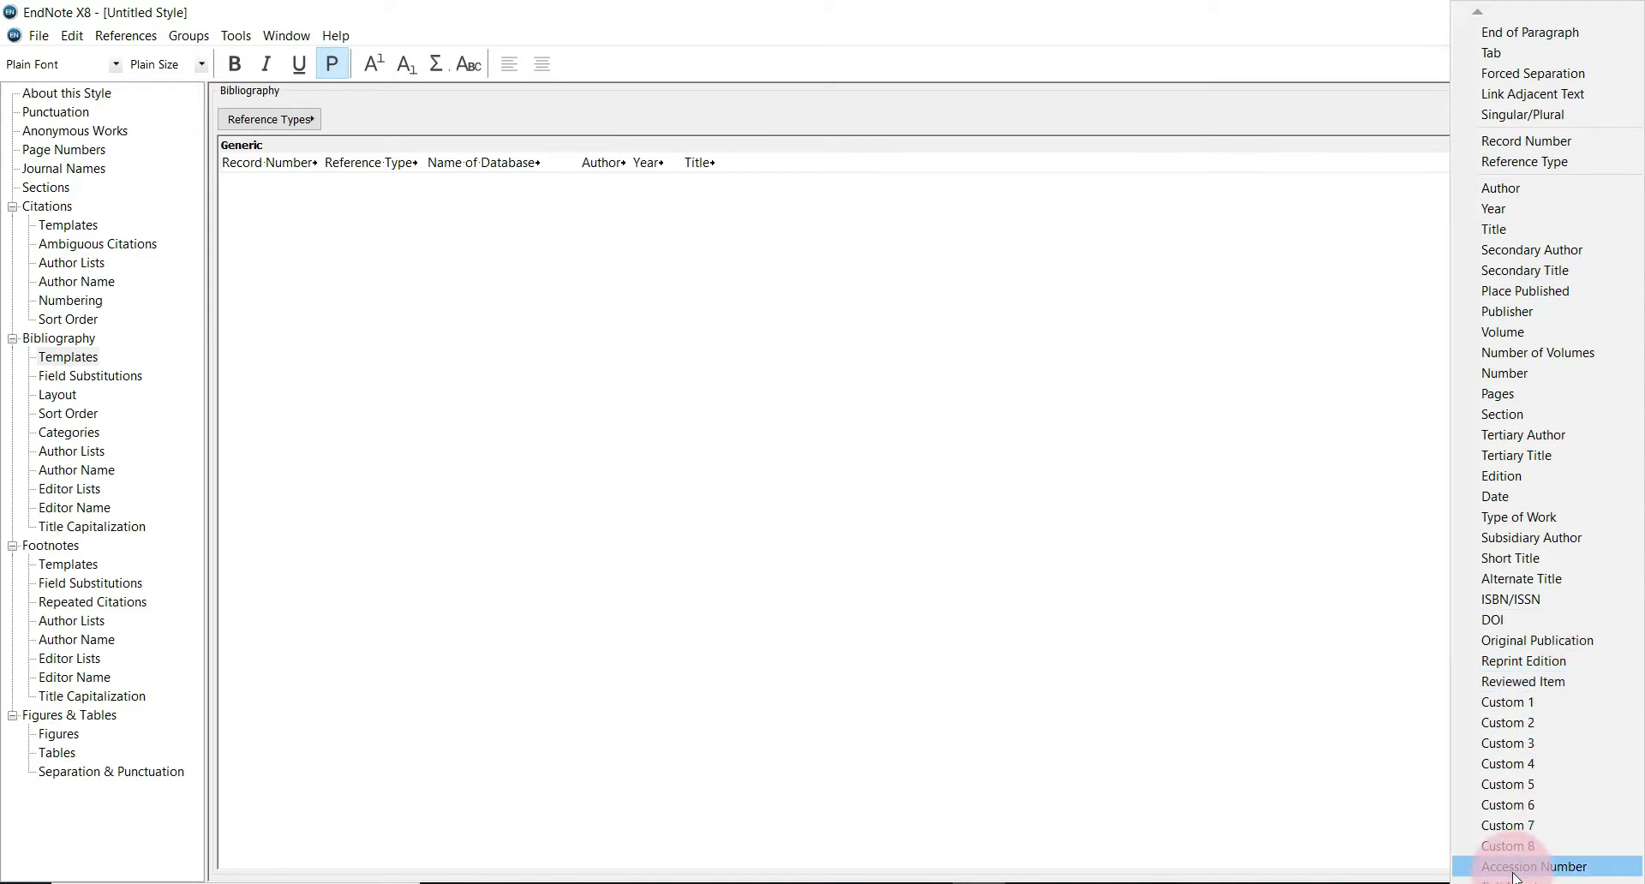
{"action": "mouse_move", "coordinate": [1479, 883]}
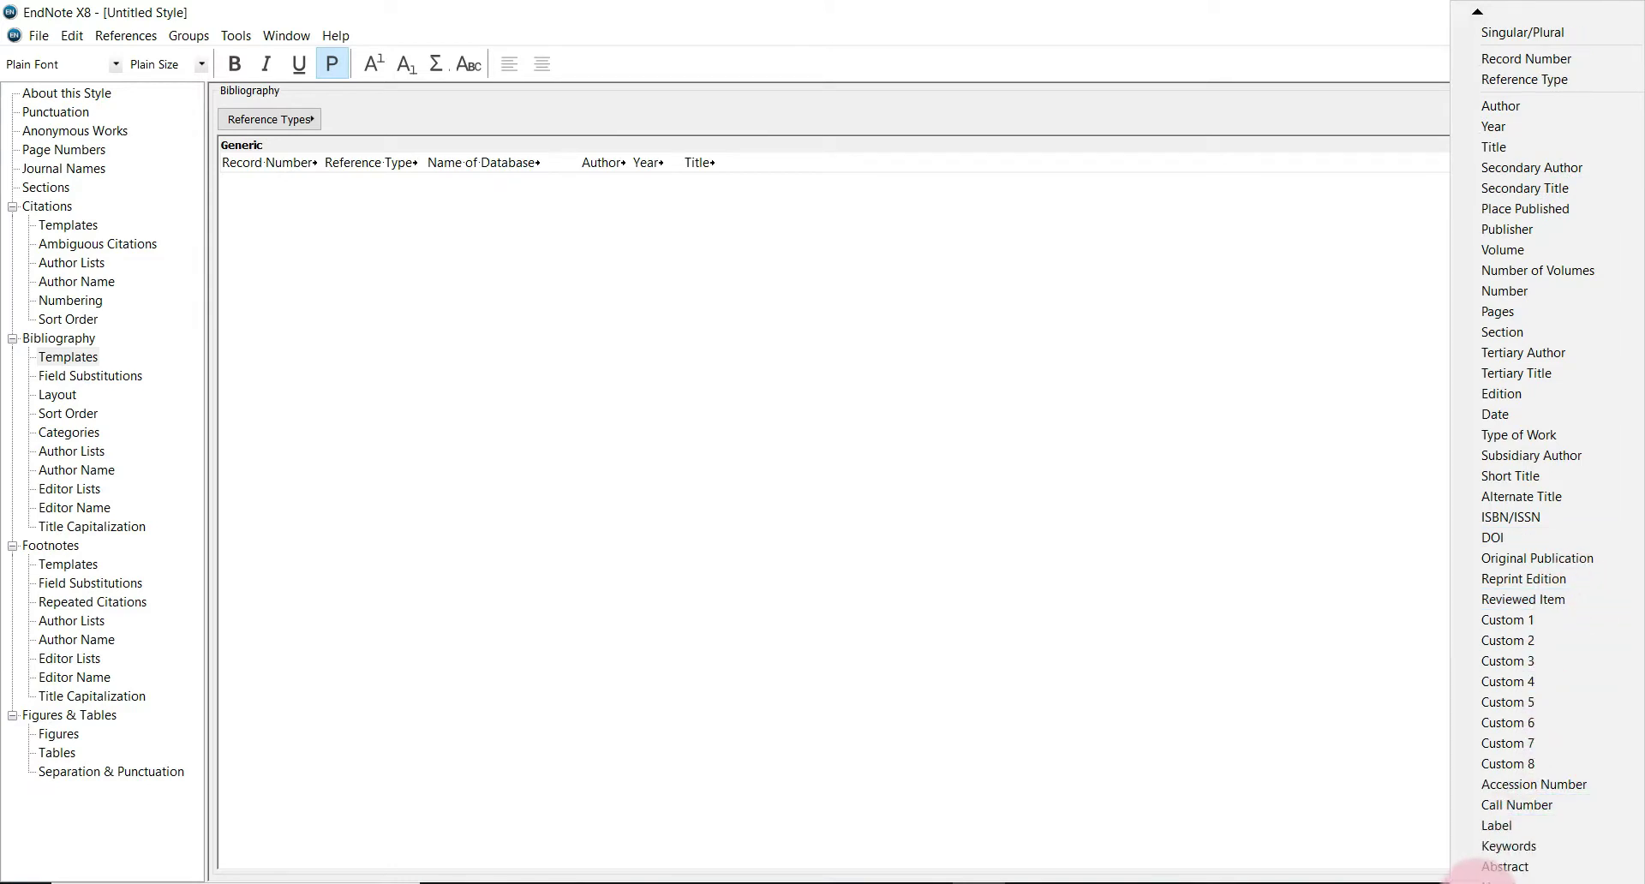
{"action": "left_click", "coordinate": [1483, 862]}
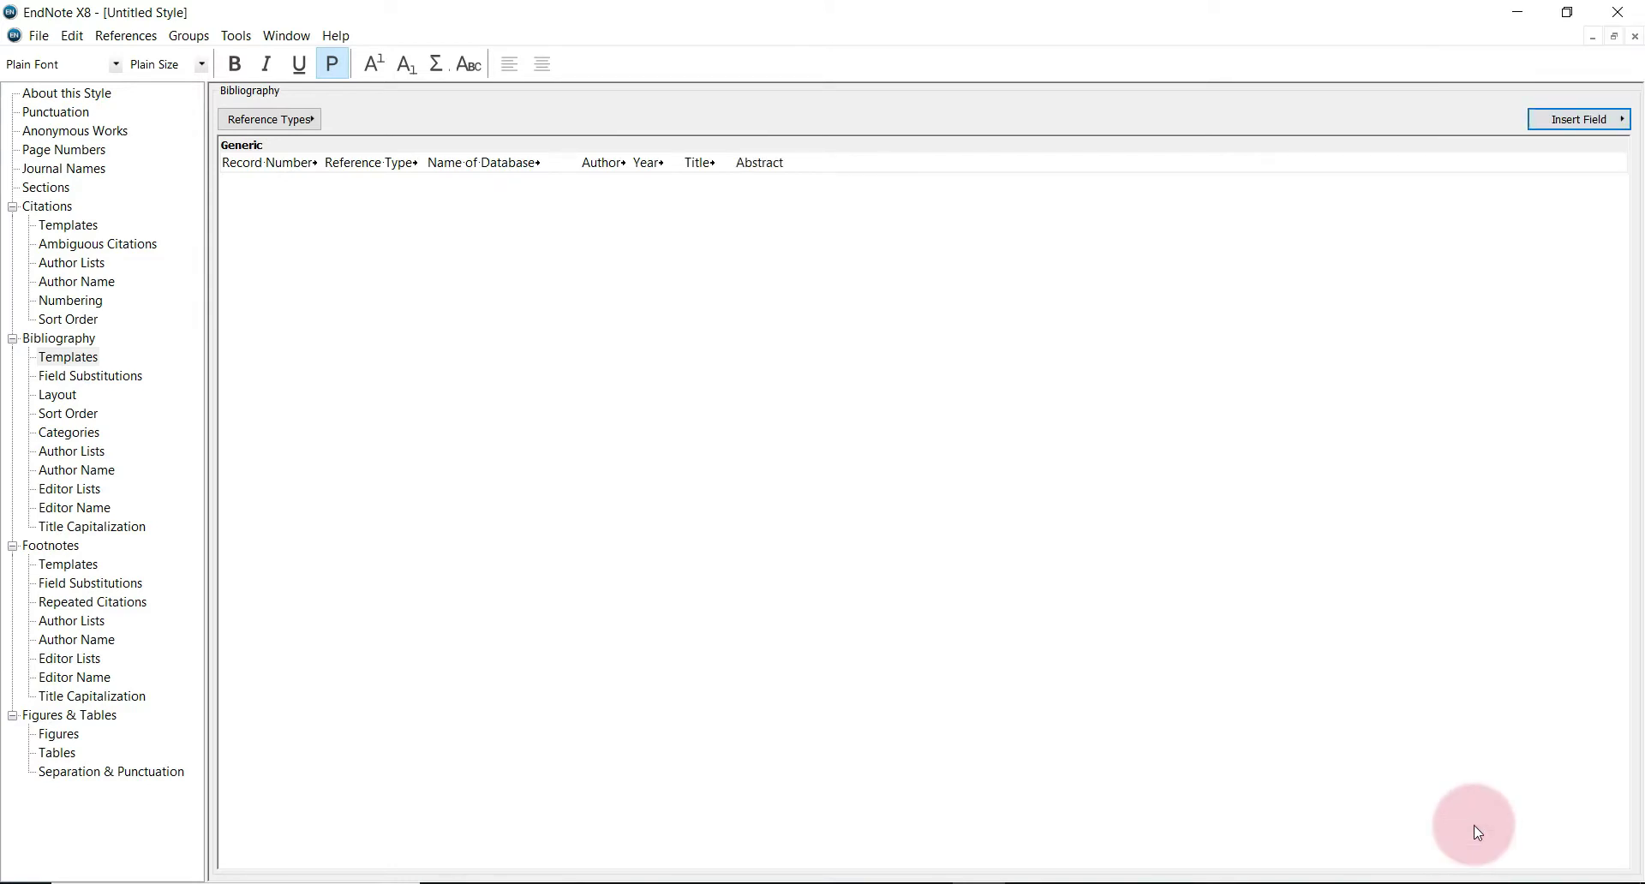
{"action": "left_click", "coordinate": [1539, 122]}
{"action": "left_click", "coordinate": [1499, 53]}
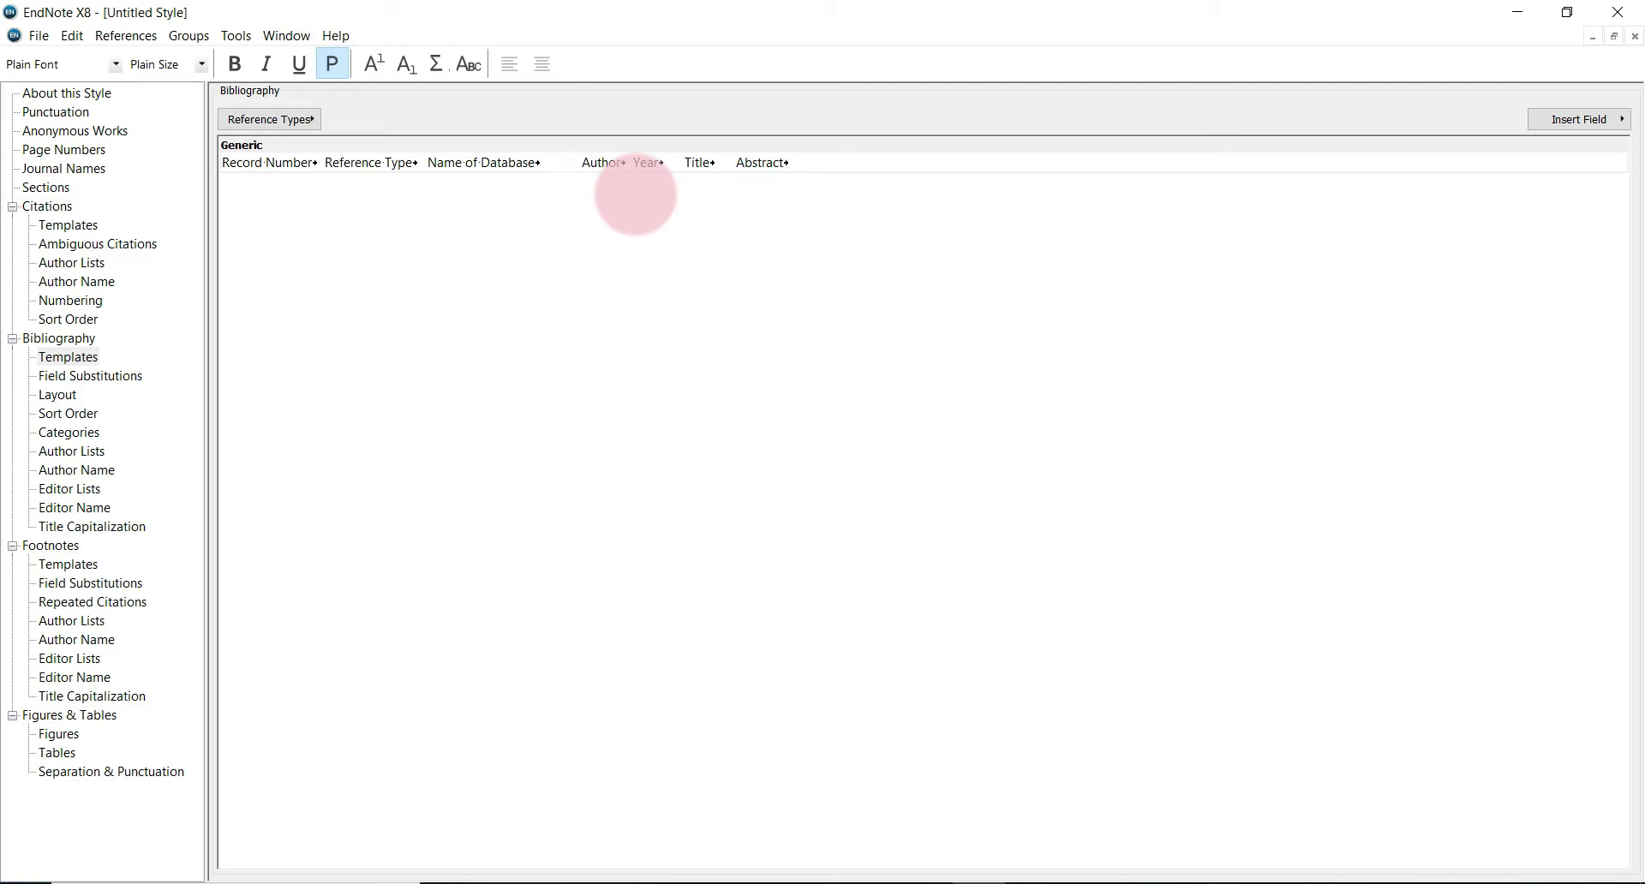
Add a Journal Article template to the bibliography and start it with the Record Number field followed by a tab.
{"action": "left_click", "coordinate": [312, 125]}
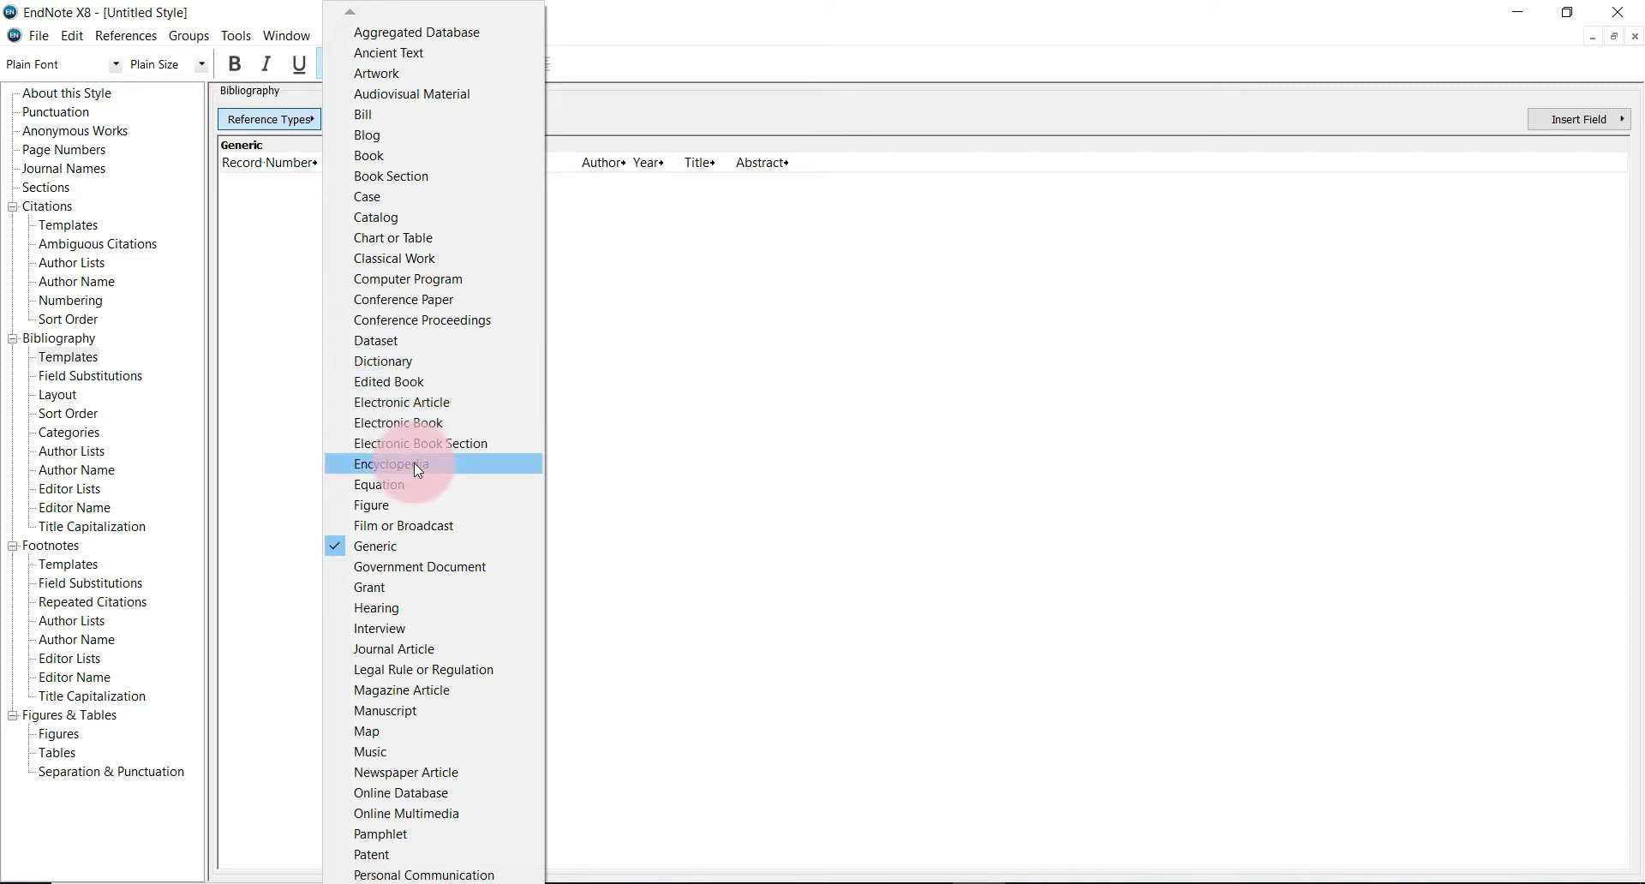
{"action": "left_click", "coordinate": [414, 641]}
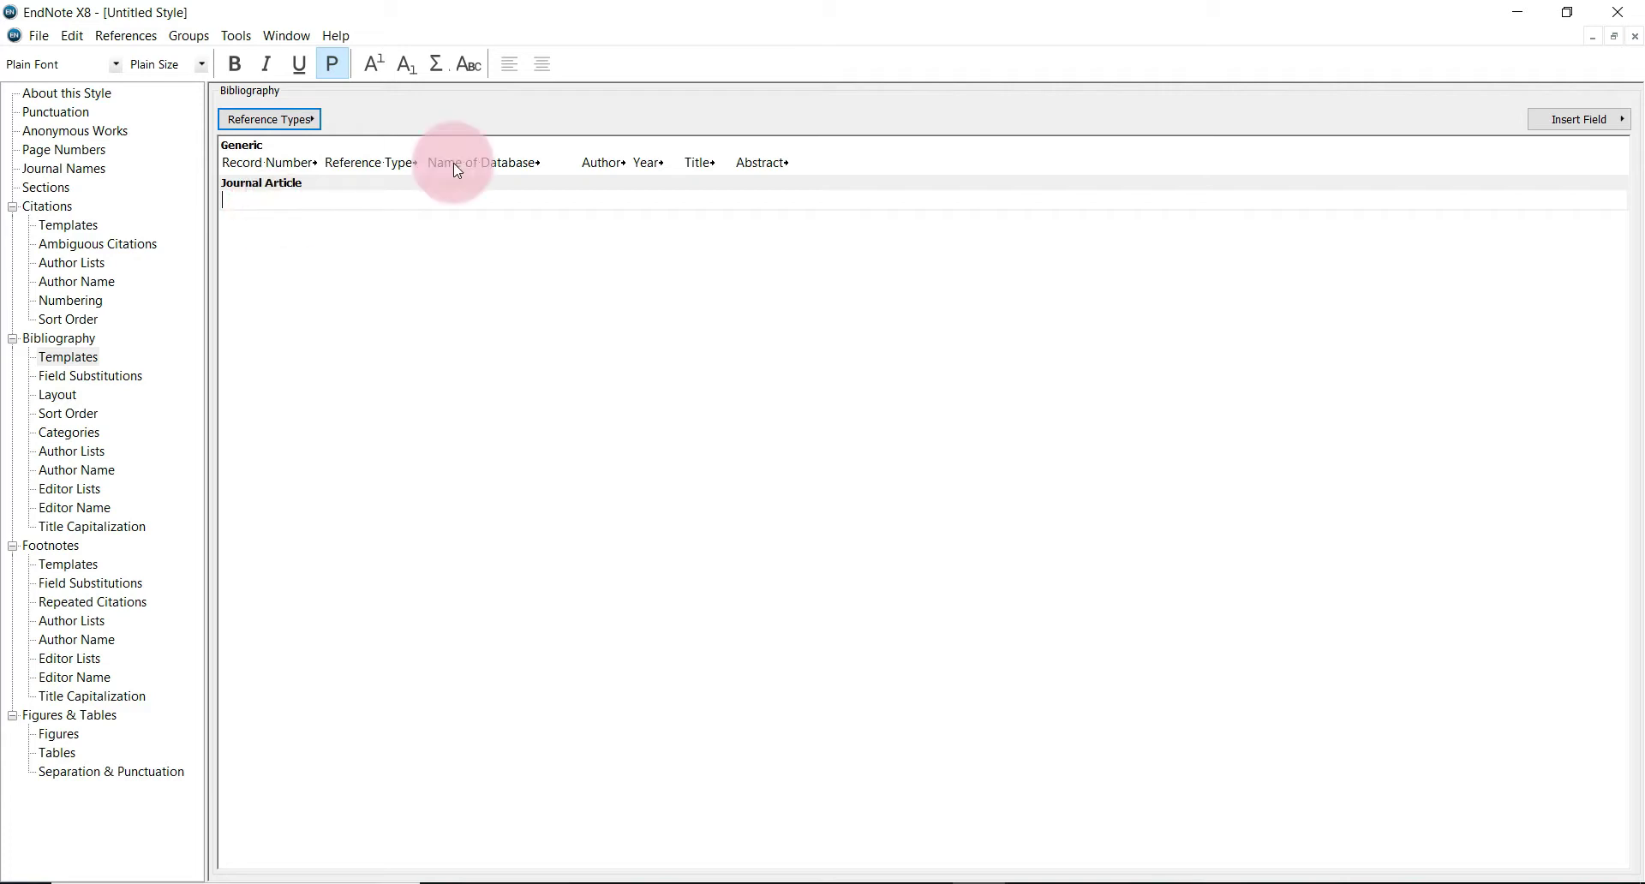
{"action": "left_click", "coordinate": [1604, 120]}
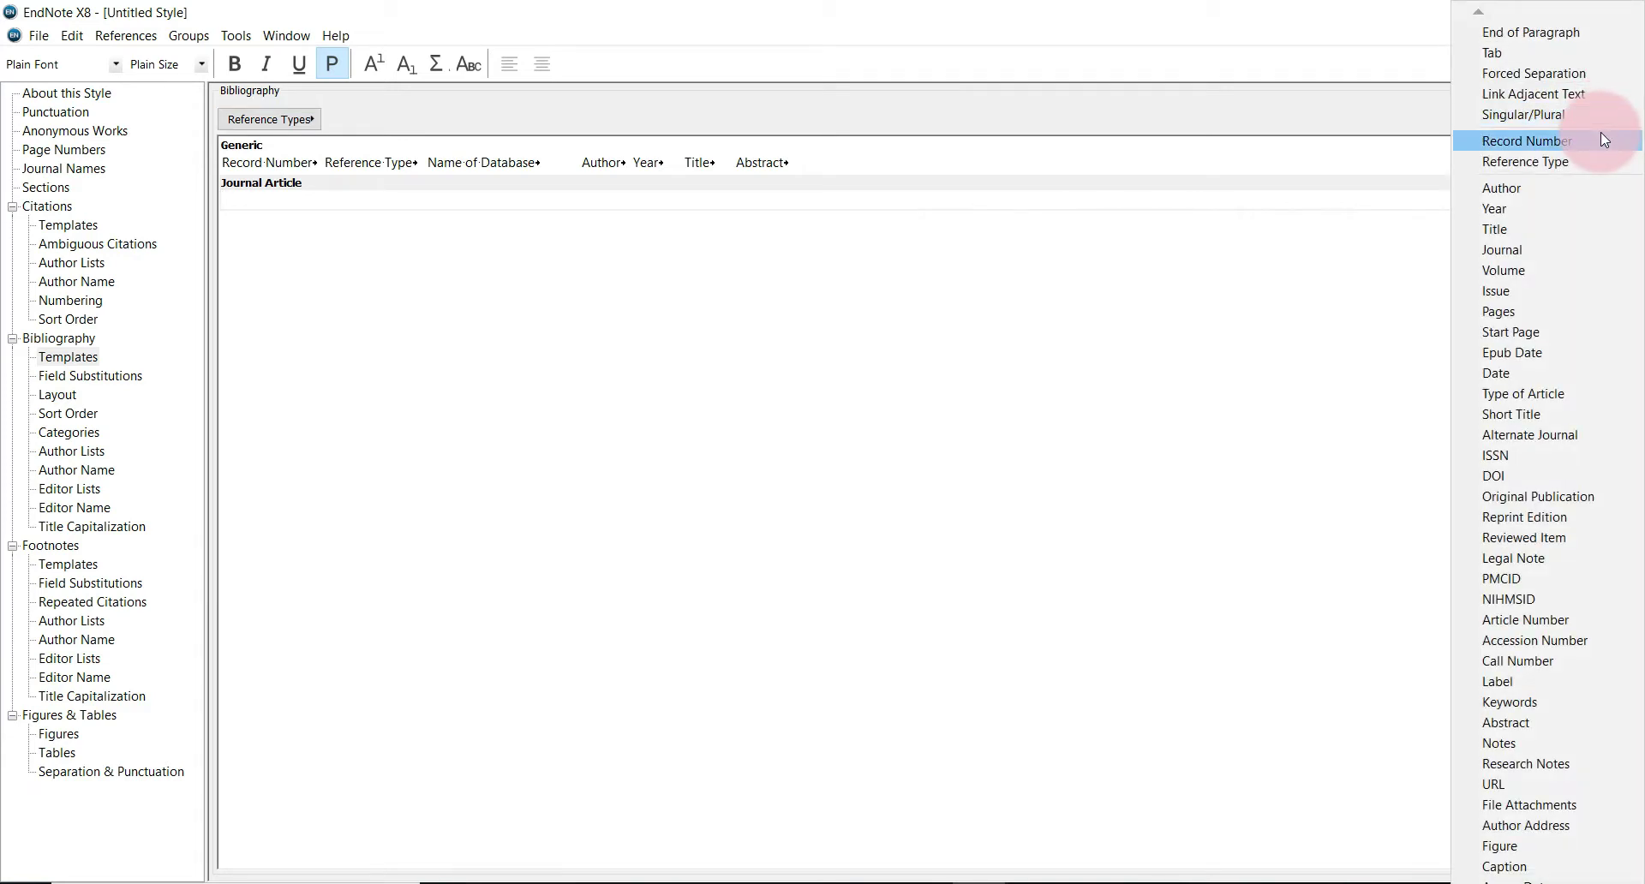
{"action": "left_click", "coordinate": [1604, 139]}
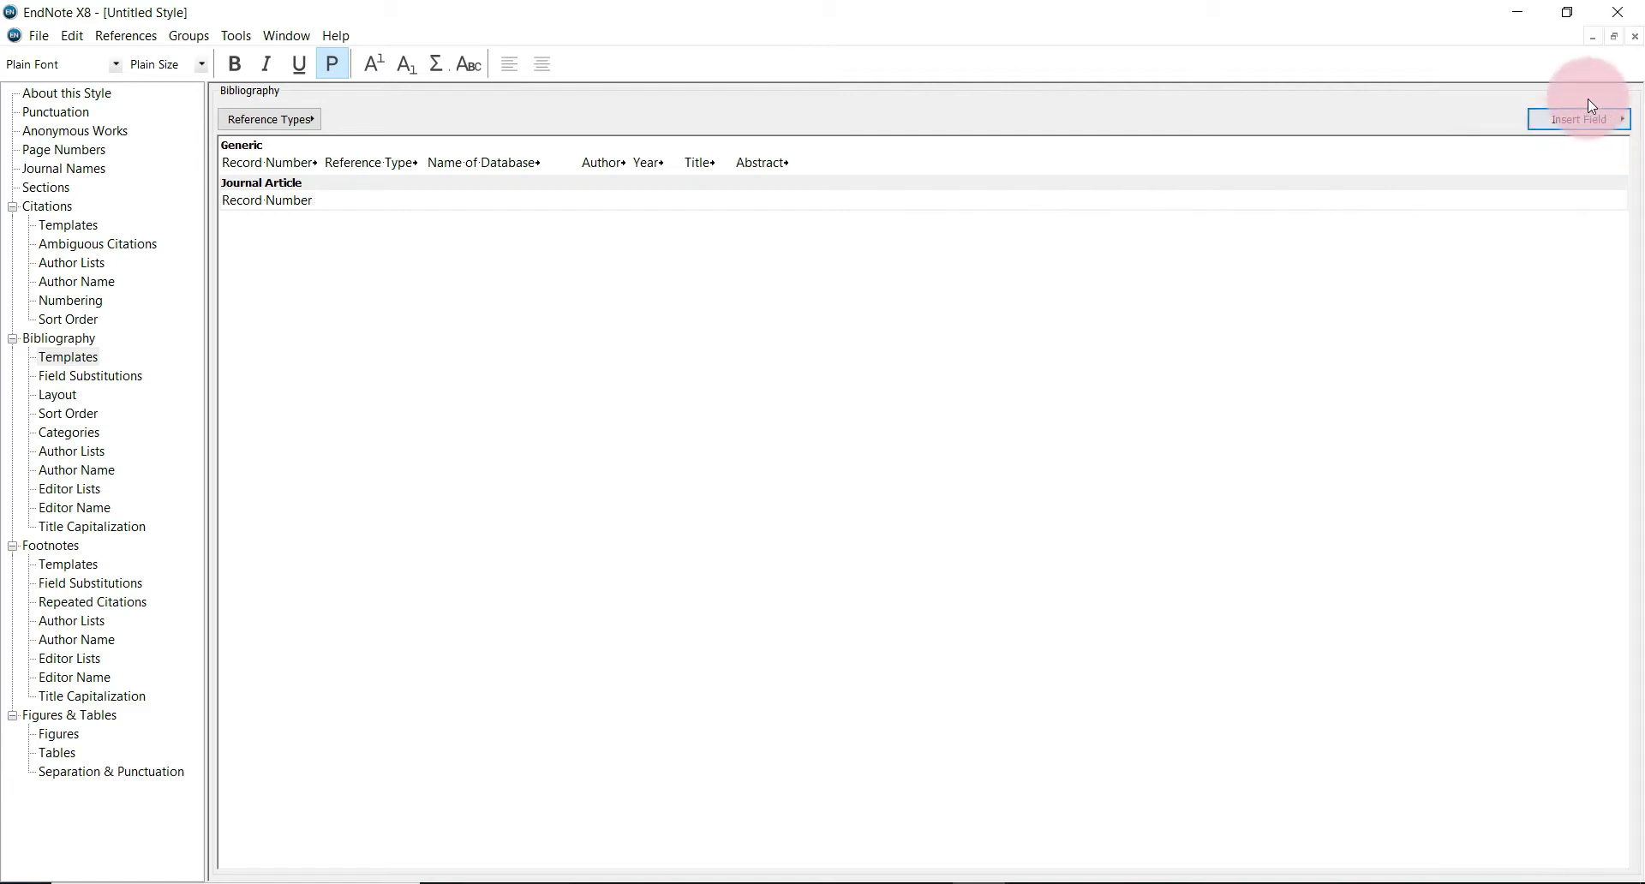
{"action": "left_click", "coordinate": [1591, 114]}
{"action": "left_click", "coordinate": [1561, 57]}
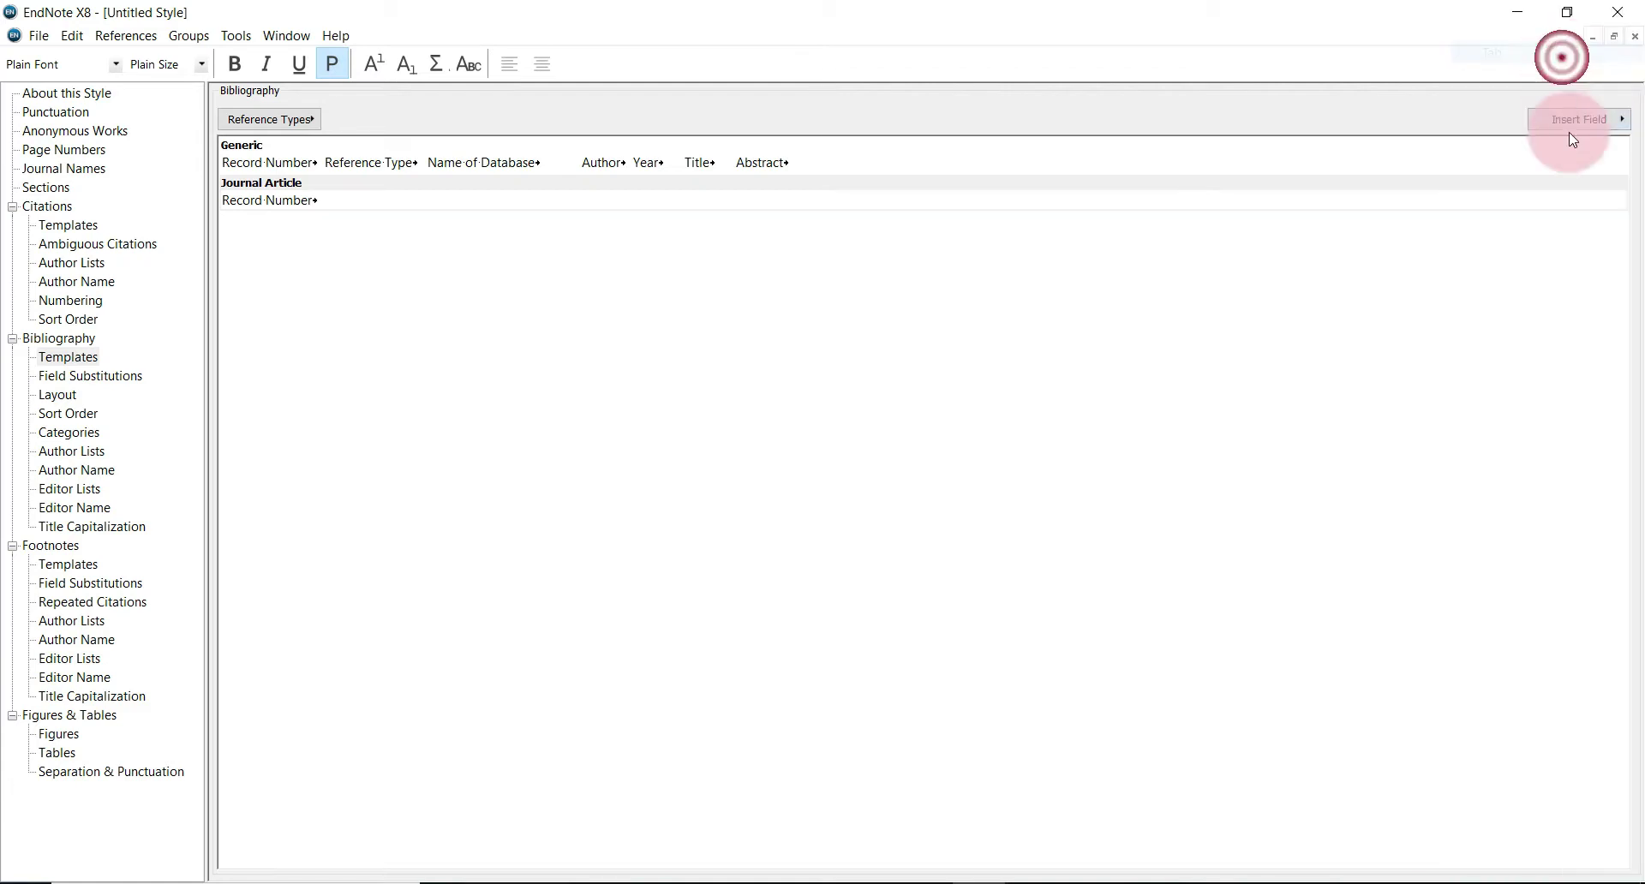
Append the Reference Type field and a tab to the Journal Article template, without any stray ^ mark between them.
{"action": "left_click", "coordinate": [1565, 117]}
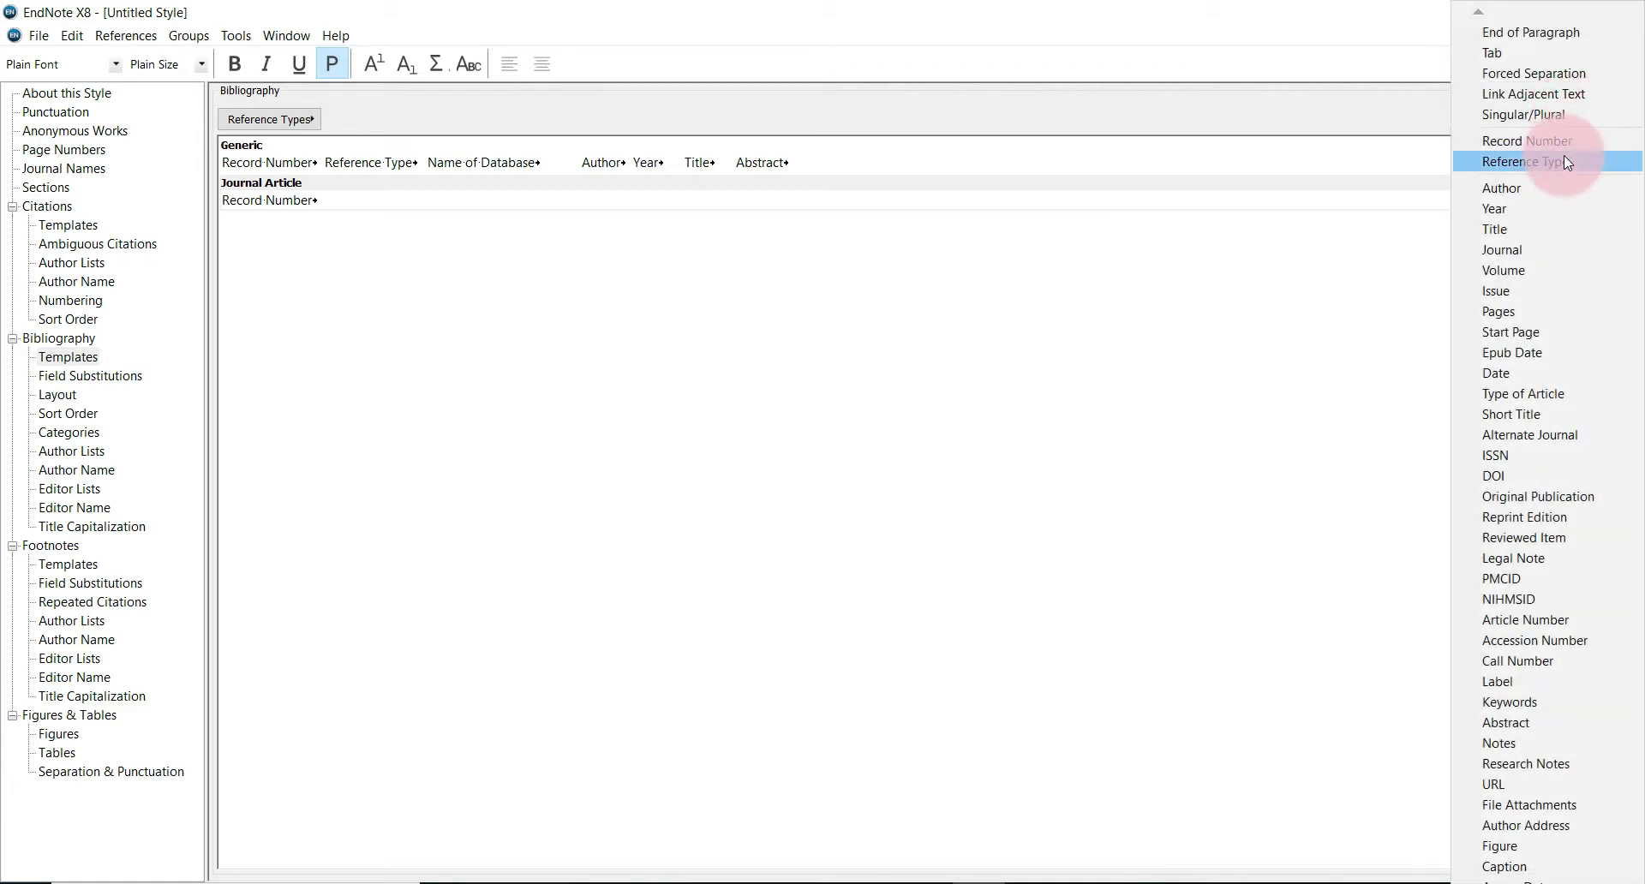
{"action": "left_click", "coordinate": [1564, 156]}
{"action": "left_click", "coordinate": [1566, 111]}
{"action": "left_click", "coordinate": [1565, 111]}
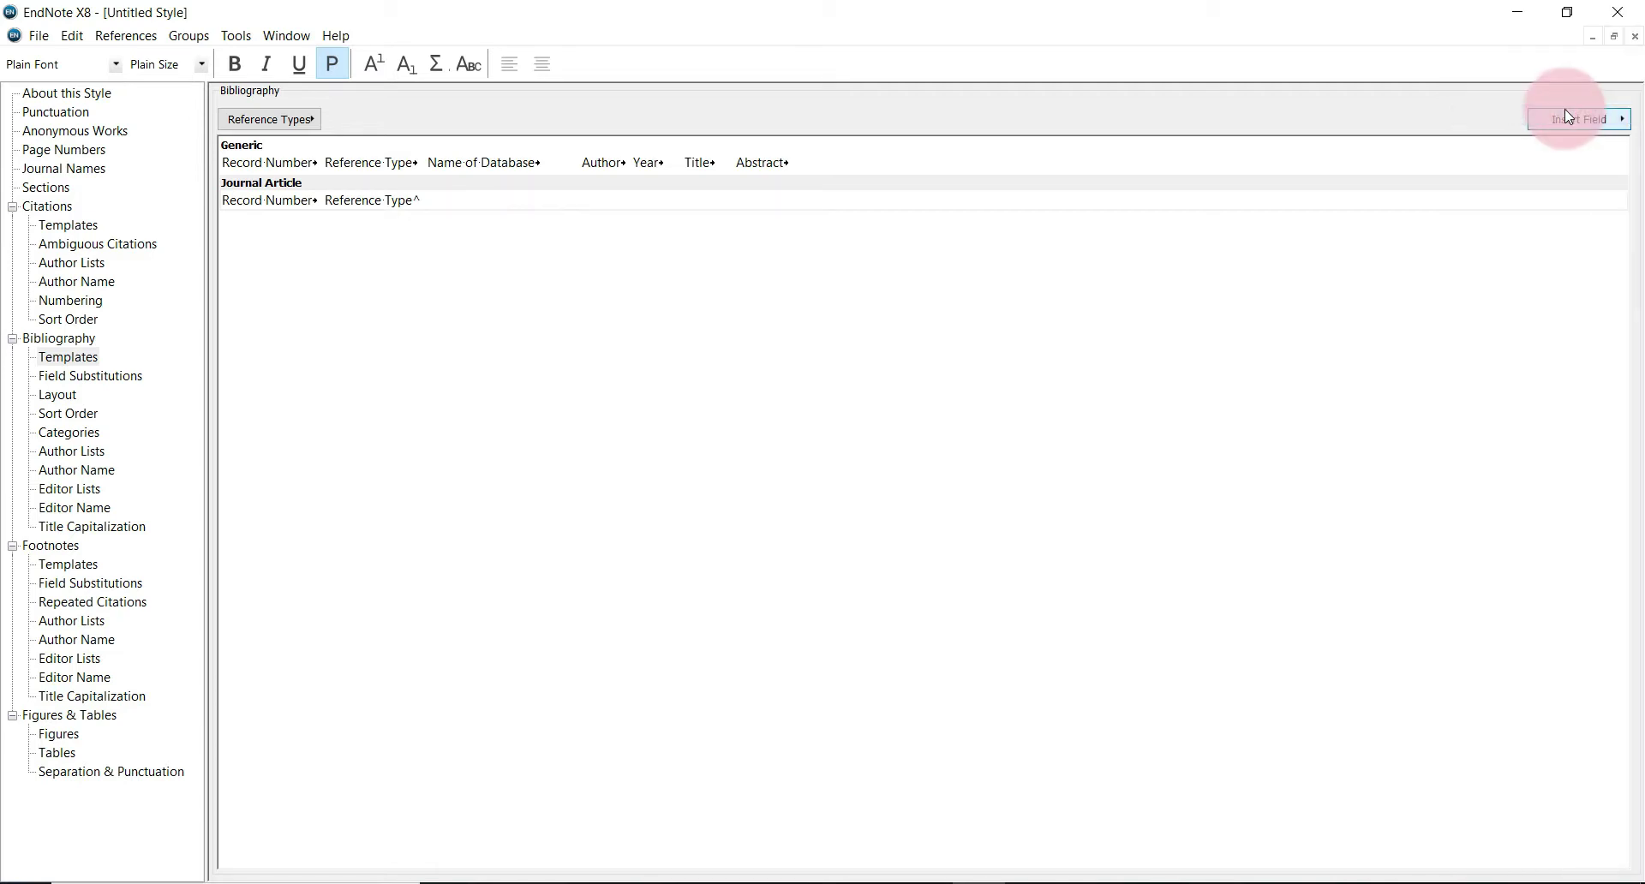
{"action": "left_click", "coordinate": [1265, 201]}
{"action": "key", "text": "BackSpace"}
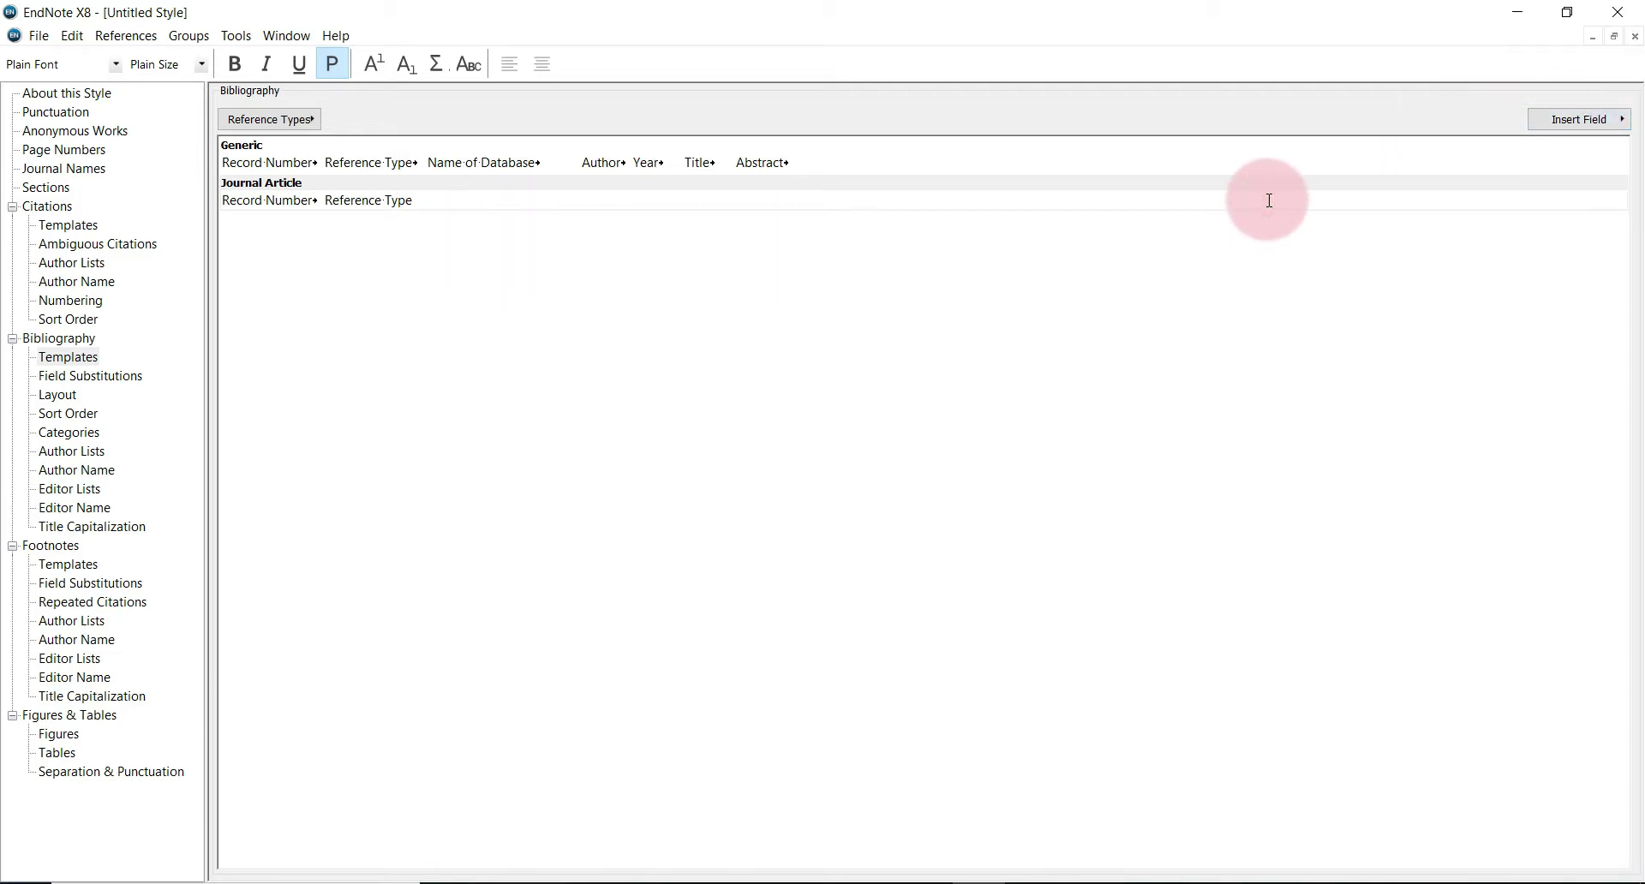
{"action": "left_click", "coordinate": [1580, 120]}
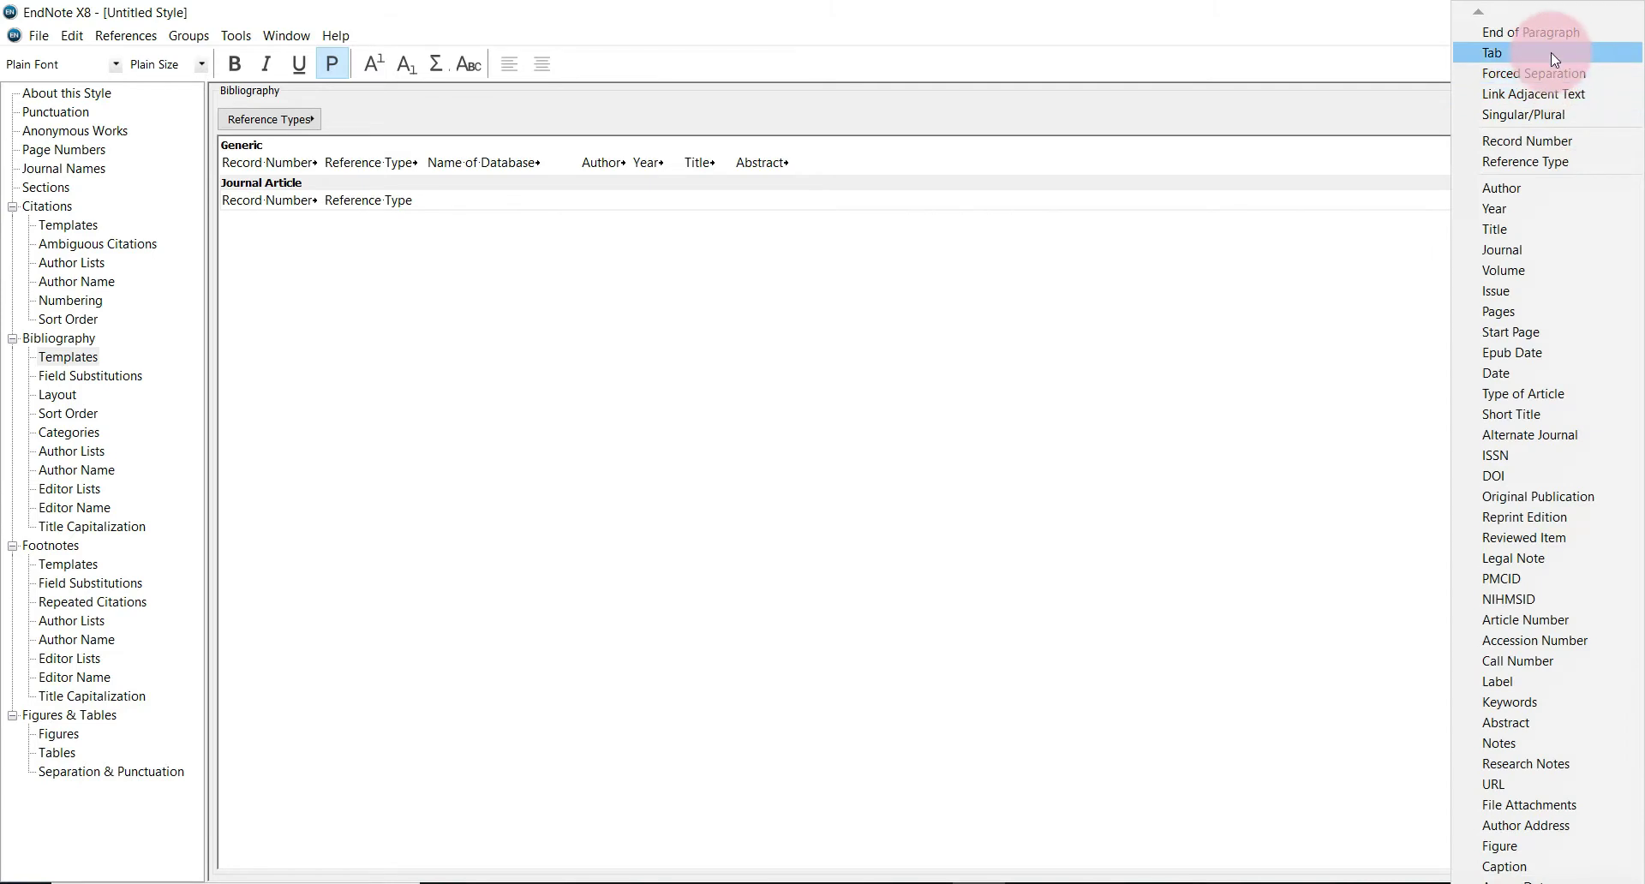
{"action": "left_click", "coordinate": [1551, 53]}
Append the Name of Database field to the Journal Article template, followed by a tab.
{"action": "left_click", "coordinate": [1557, 130]}
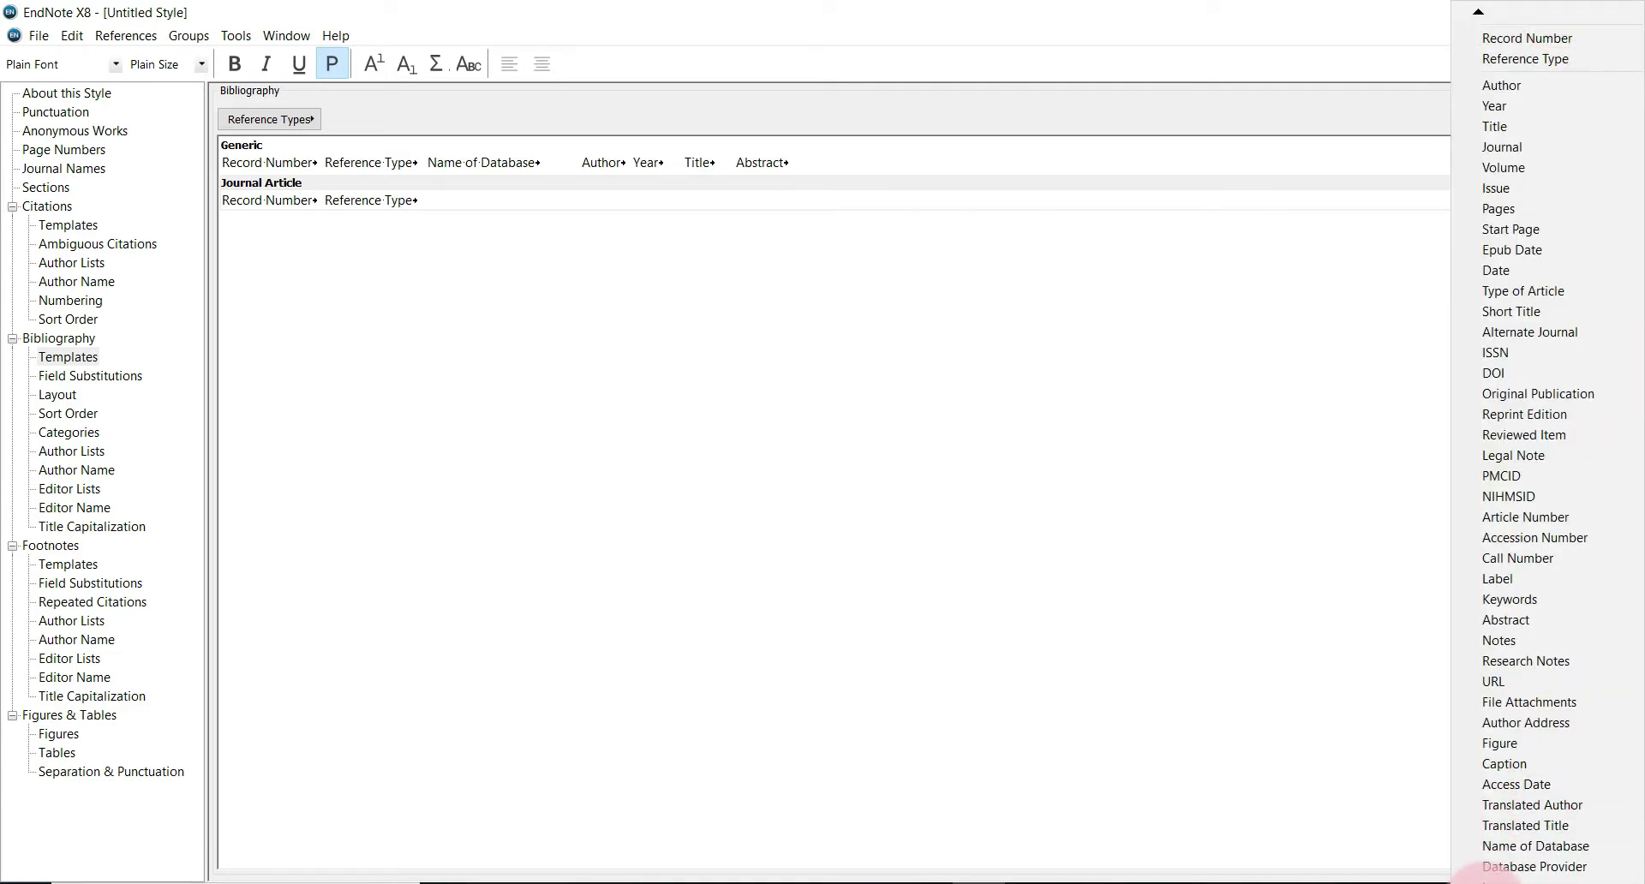
{"action": "left_click", "coordinate": [1494, 845]}
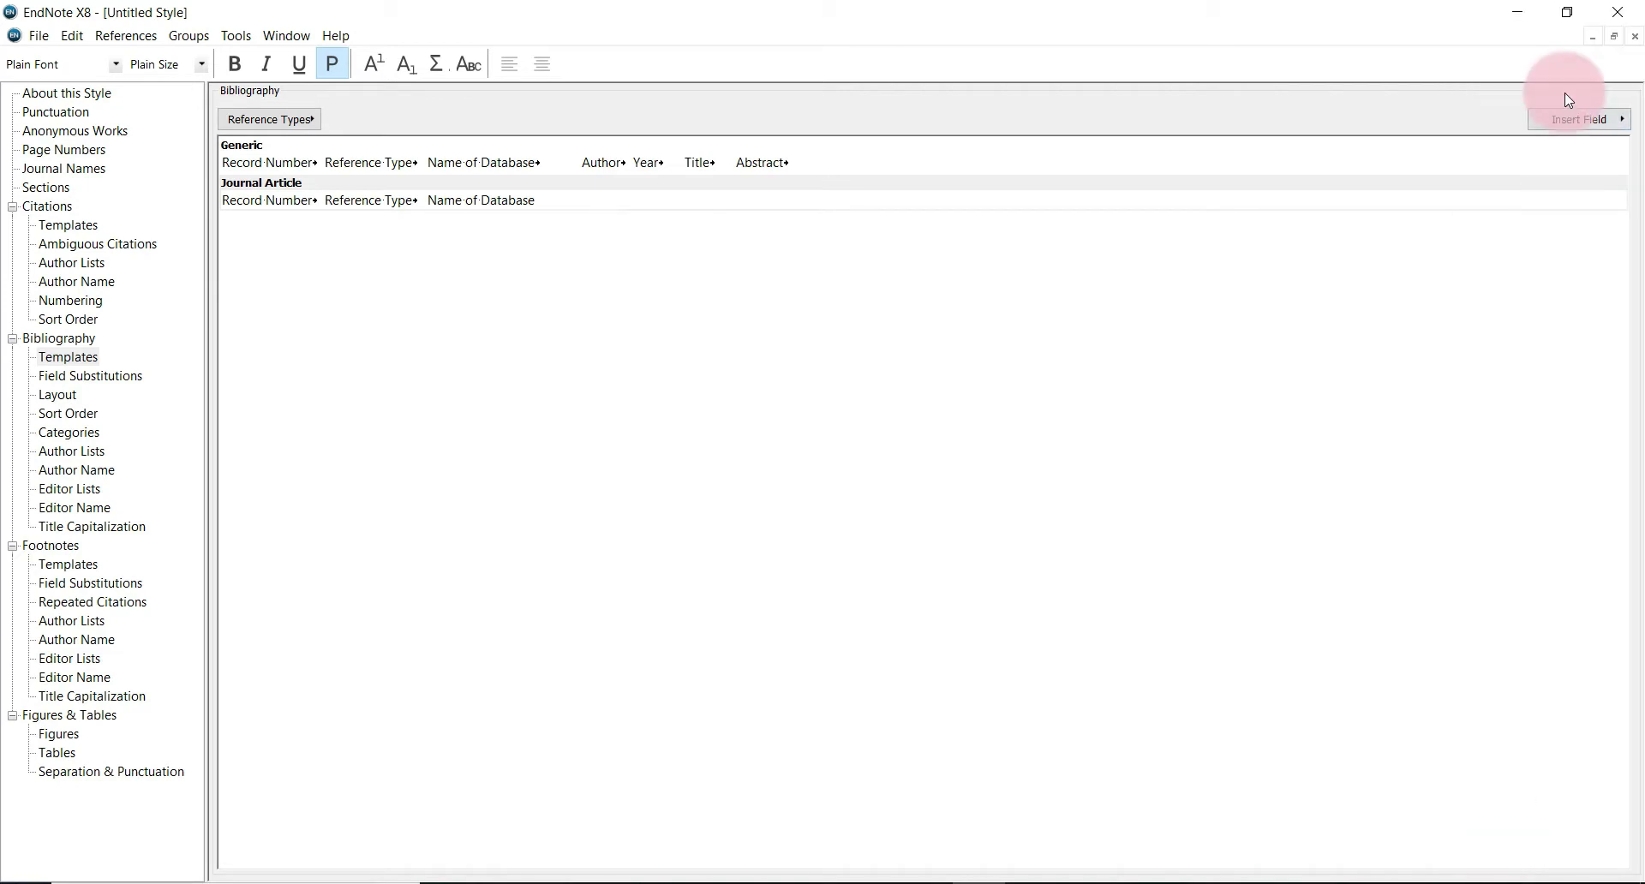
{"action": "left_click", "coordinate": [1570, 119]}
{"action": "left_click", "coordinate": [1555, 53]}
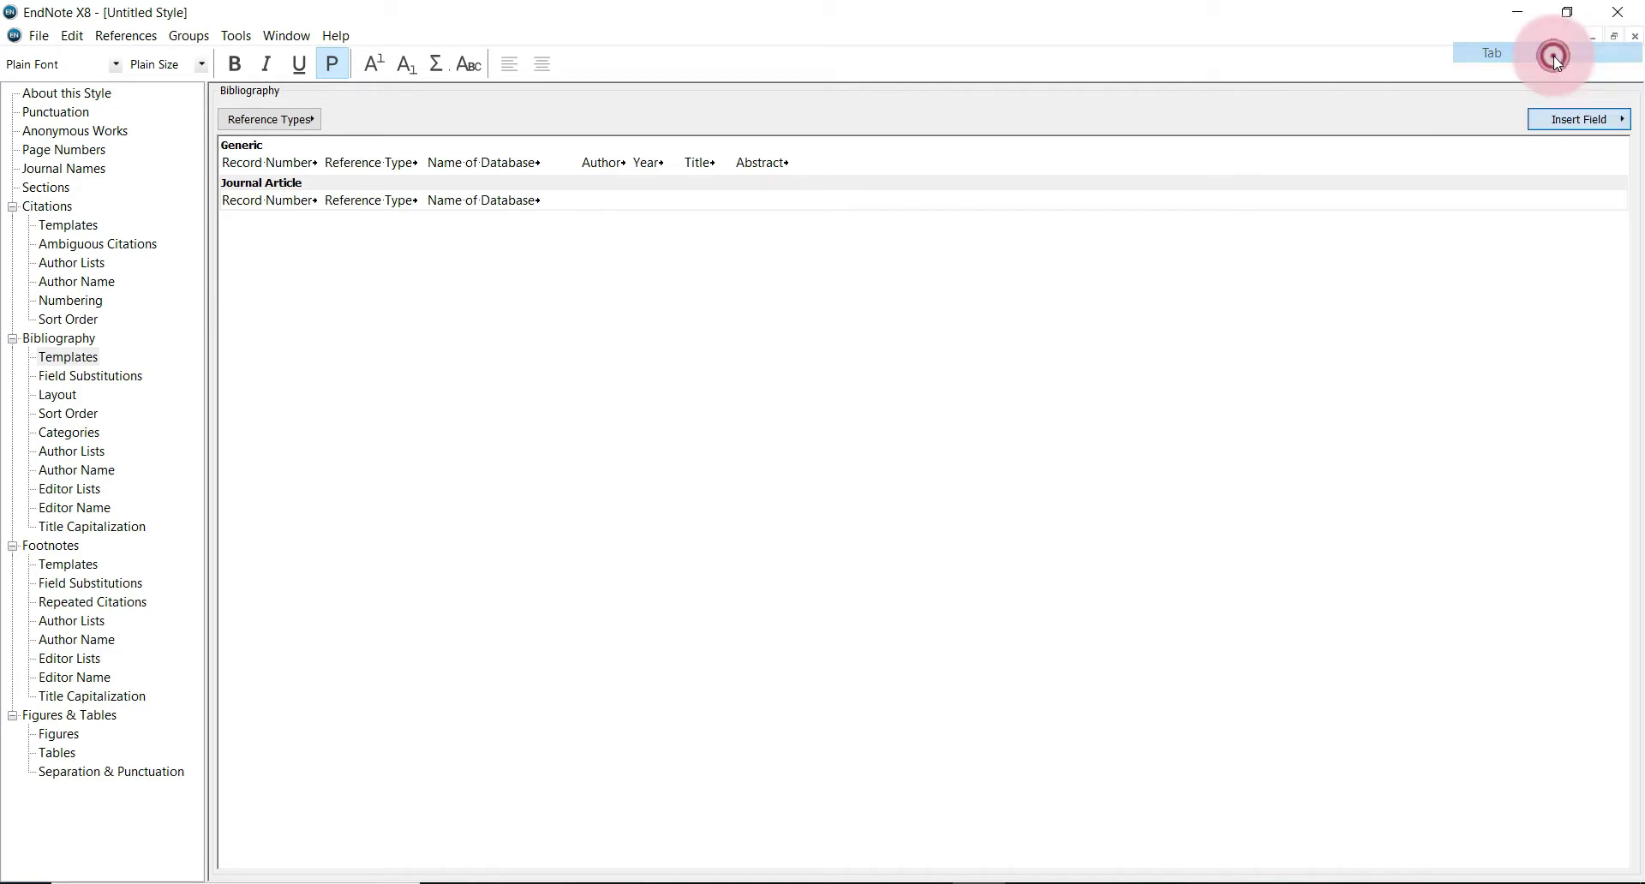
Append the Author and Year fields to the Journal Article template, each followed by a tab.
{"action": "left_click", "coordinate": [1560, 119]}
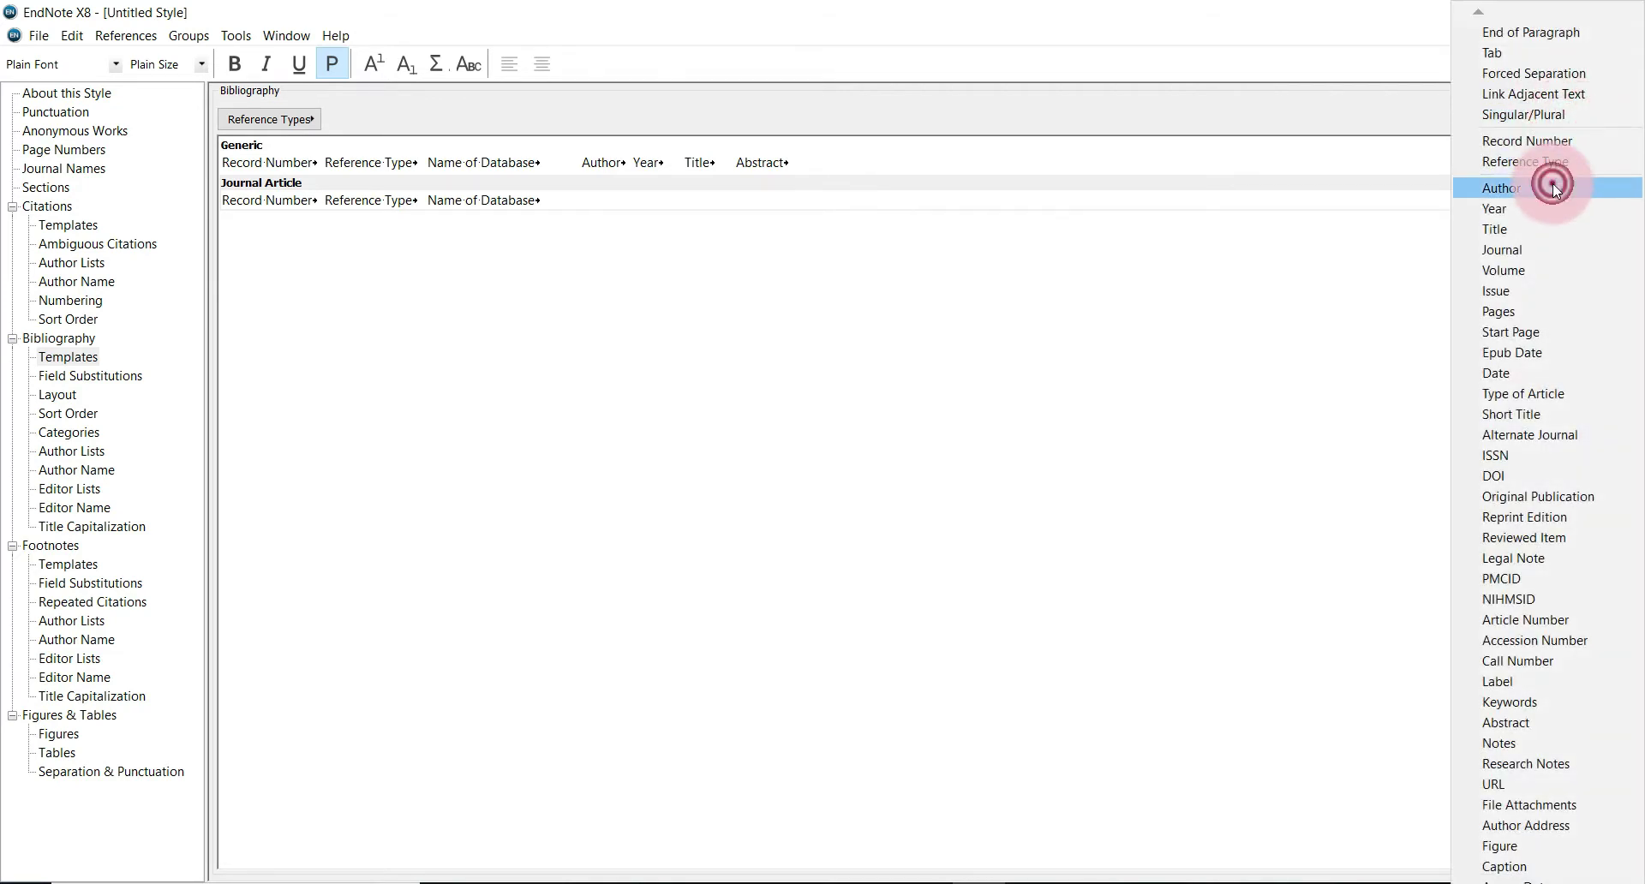
{"action": "left_click", "coordinate": [1551, 184]}
{"action": "left_click", "coordinate": [1555, 120]}
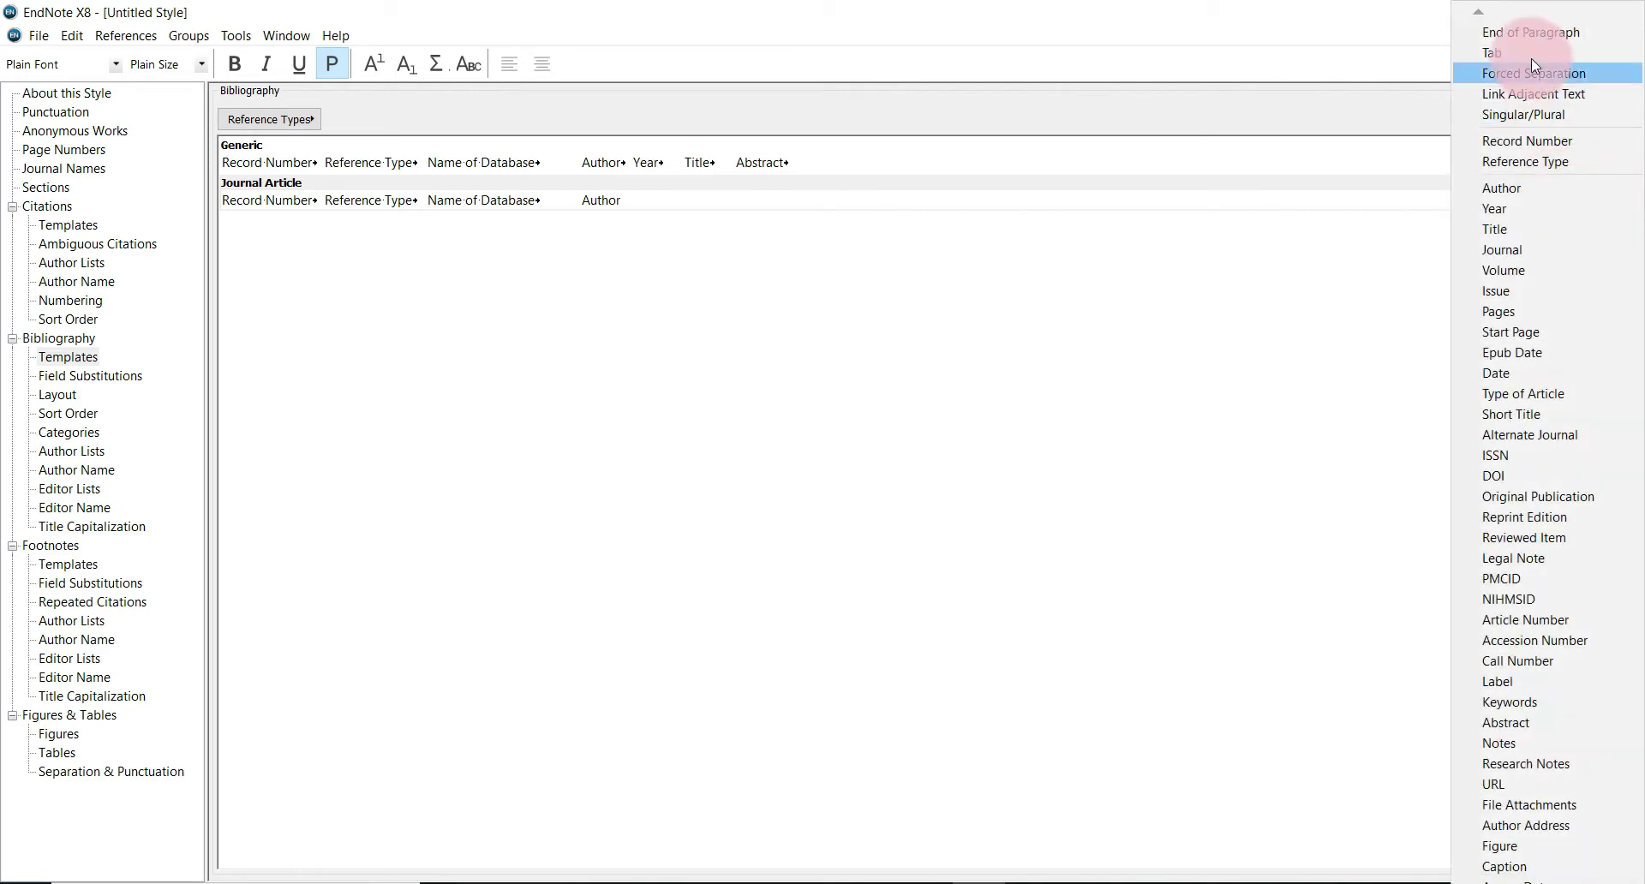
{"action": "left_click", "coordinate": [1531, 51]}
{"action": "left_click", "coordinate": [1554, 121]}
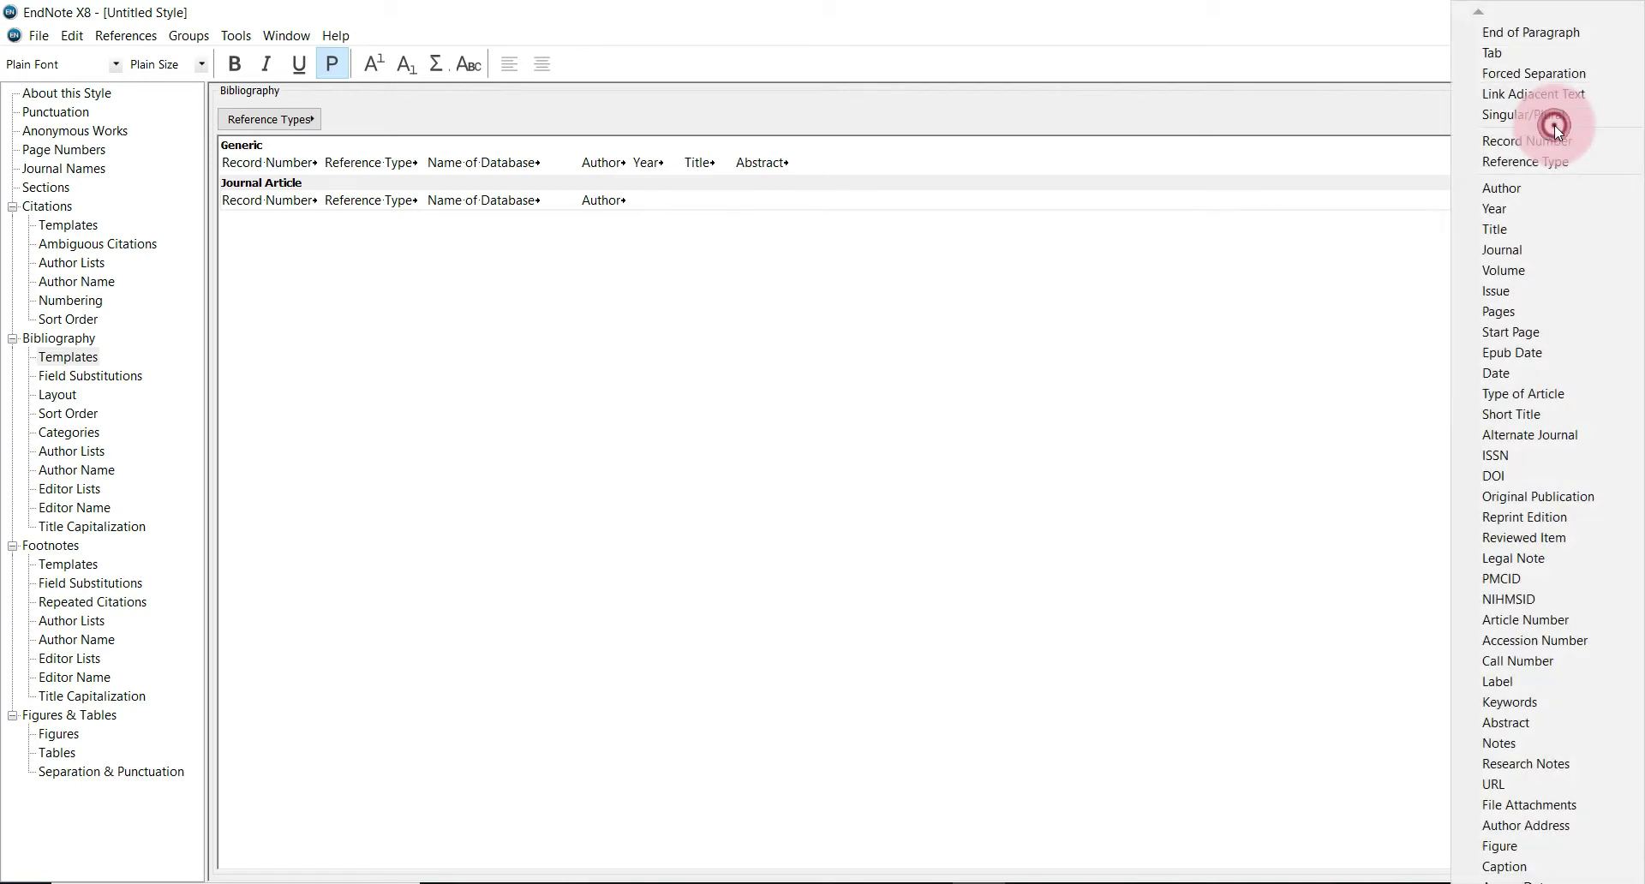
{"action": "left_click", "coordinate": [1548, 209]}
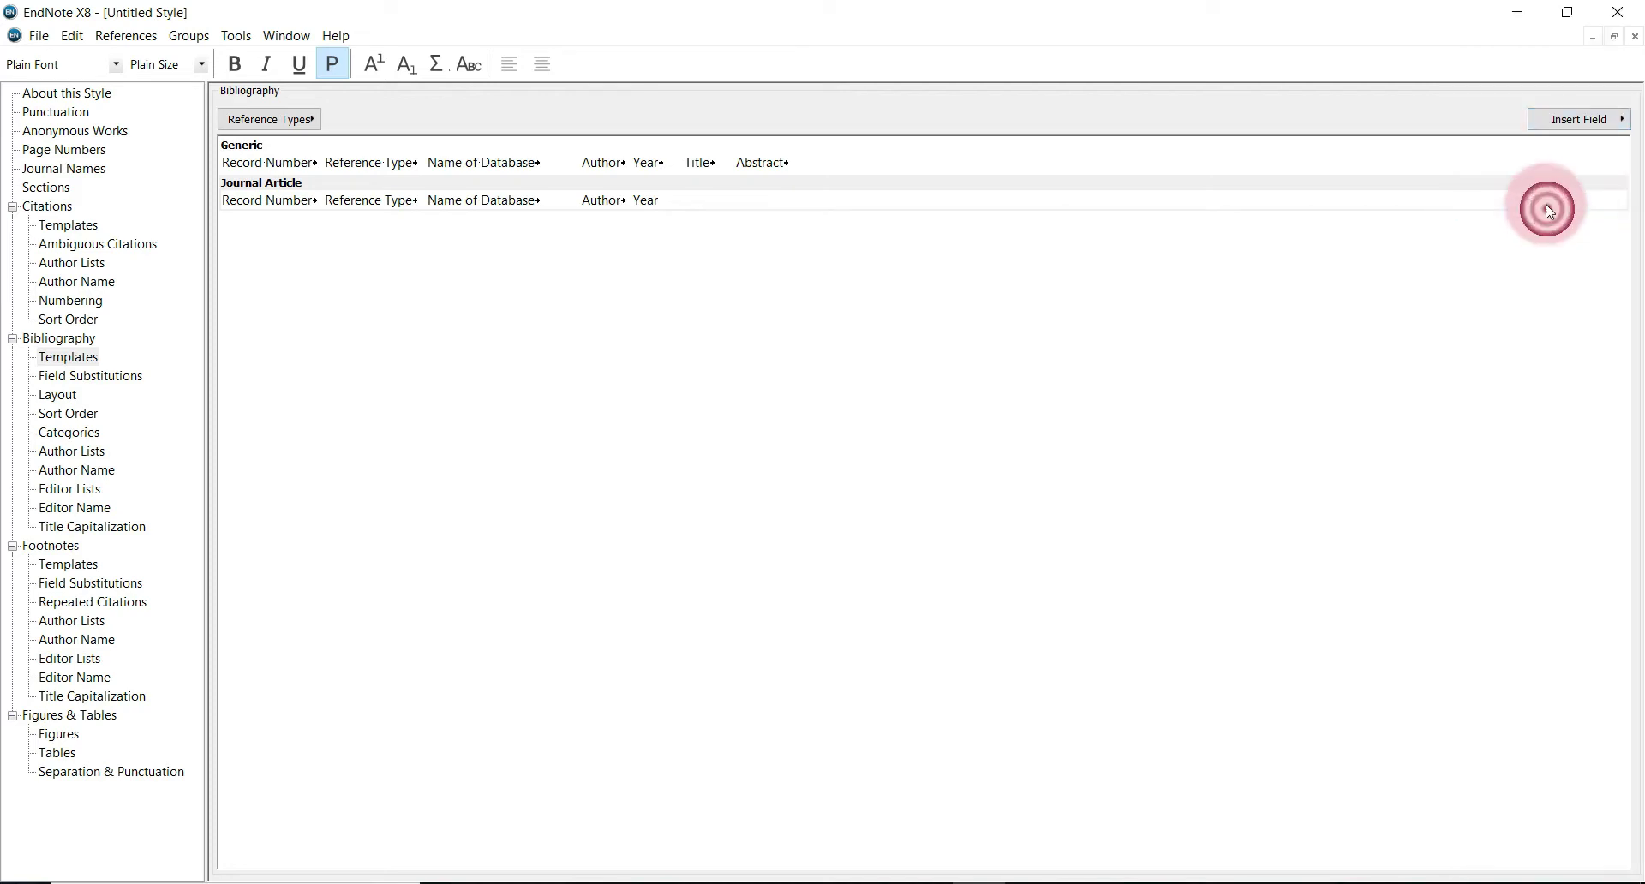
{"action": "left_click", "coordinate": [1549, 122]}
{"action": "left_click", "coordinate": [1517, 51]}
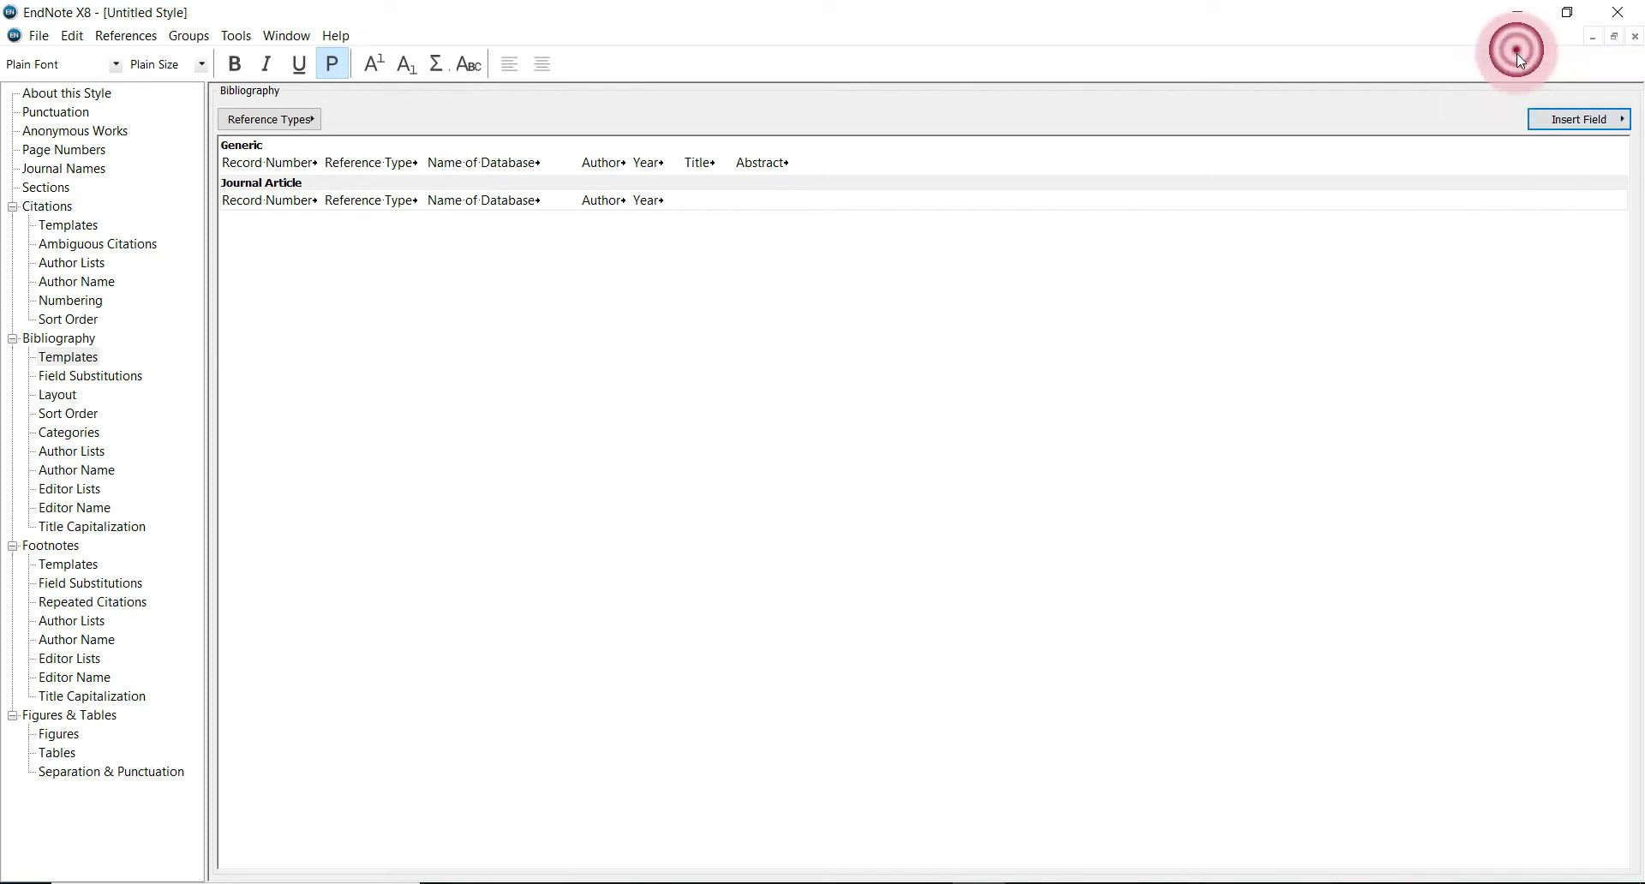
Append the Title and Abstract fields to the end of the Journal Article template, each followed by a tab.
{"action": "left_click", "coordinate": [1550, 125]}
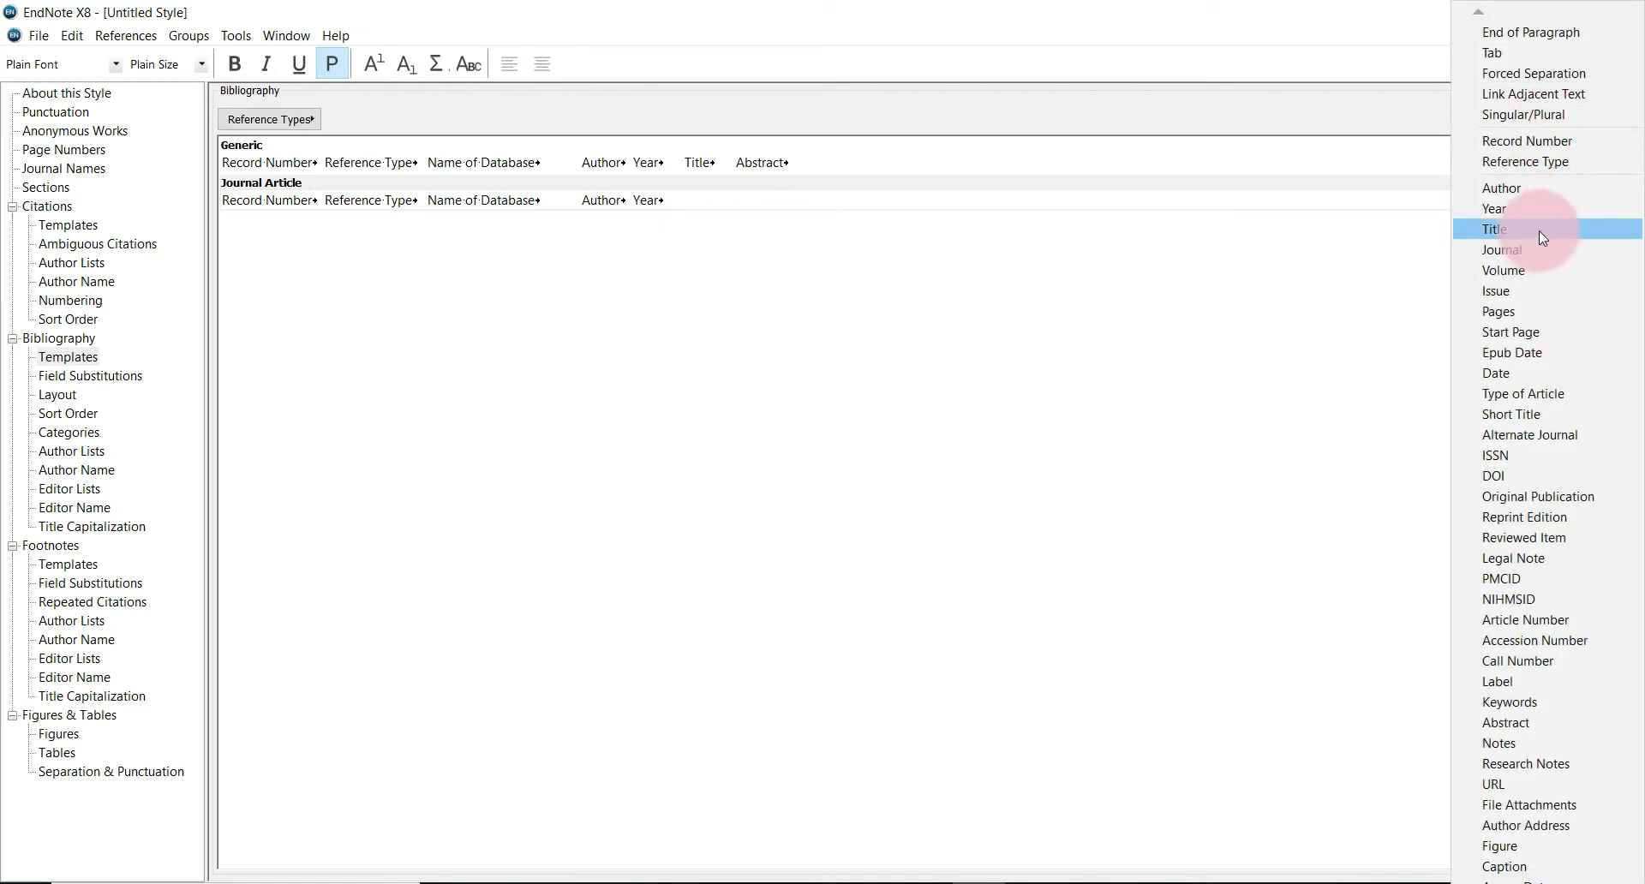
{"action": "left_click", "coordinate": [1539, 229]}
{"action": "left_click", "coordinate": [1574, 101]}
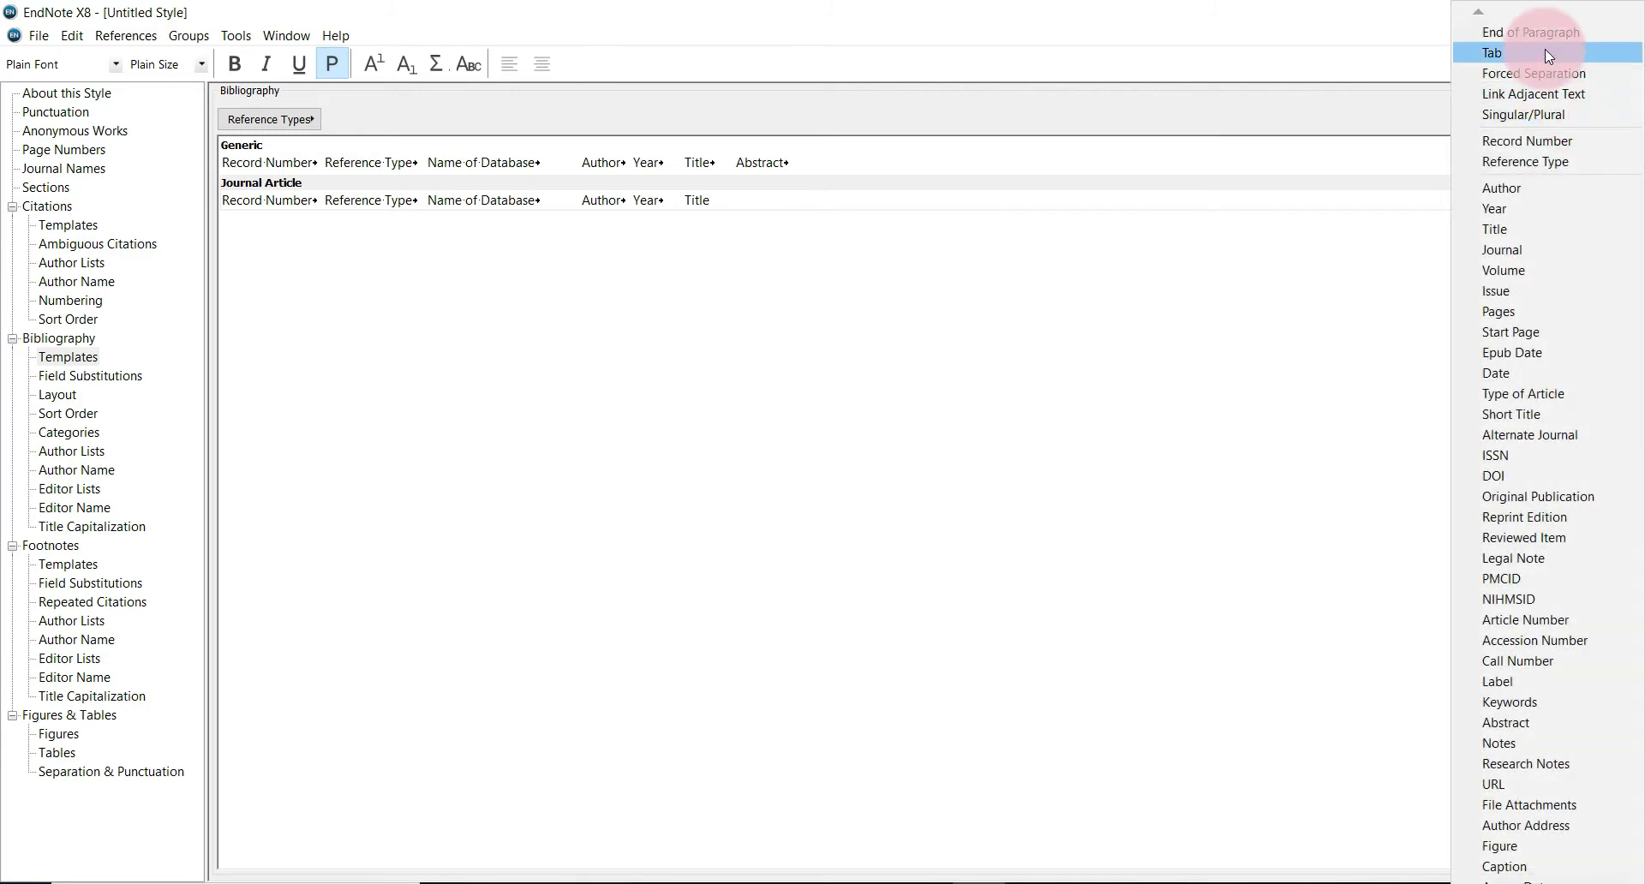
{"action": "left_click", "coordinate": [1544, 49]}
{"action": "left_click", "coordinate": [1562, 122]}
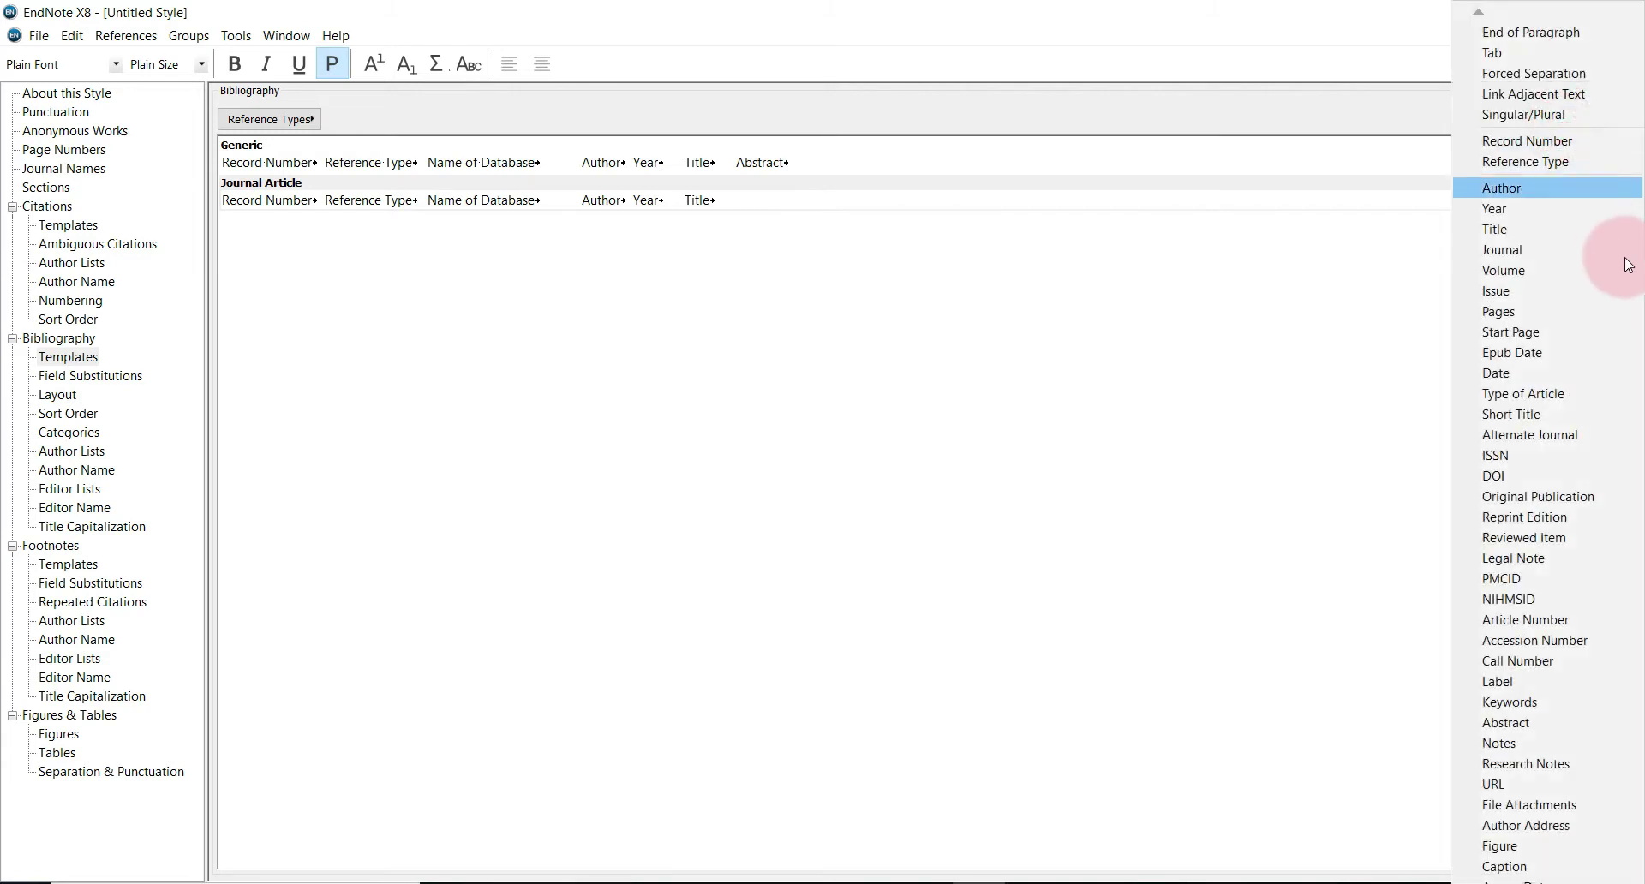
{"action": "mouse_move", "coordinate": [1488, 883]}
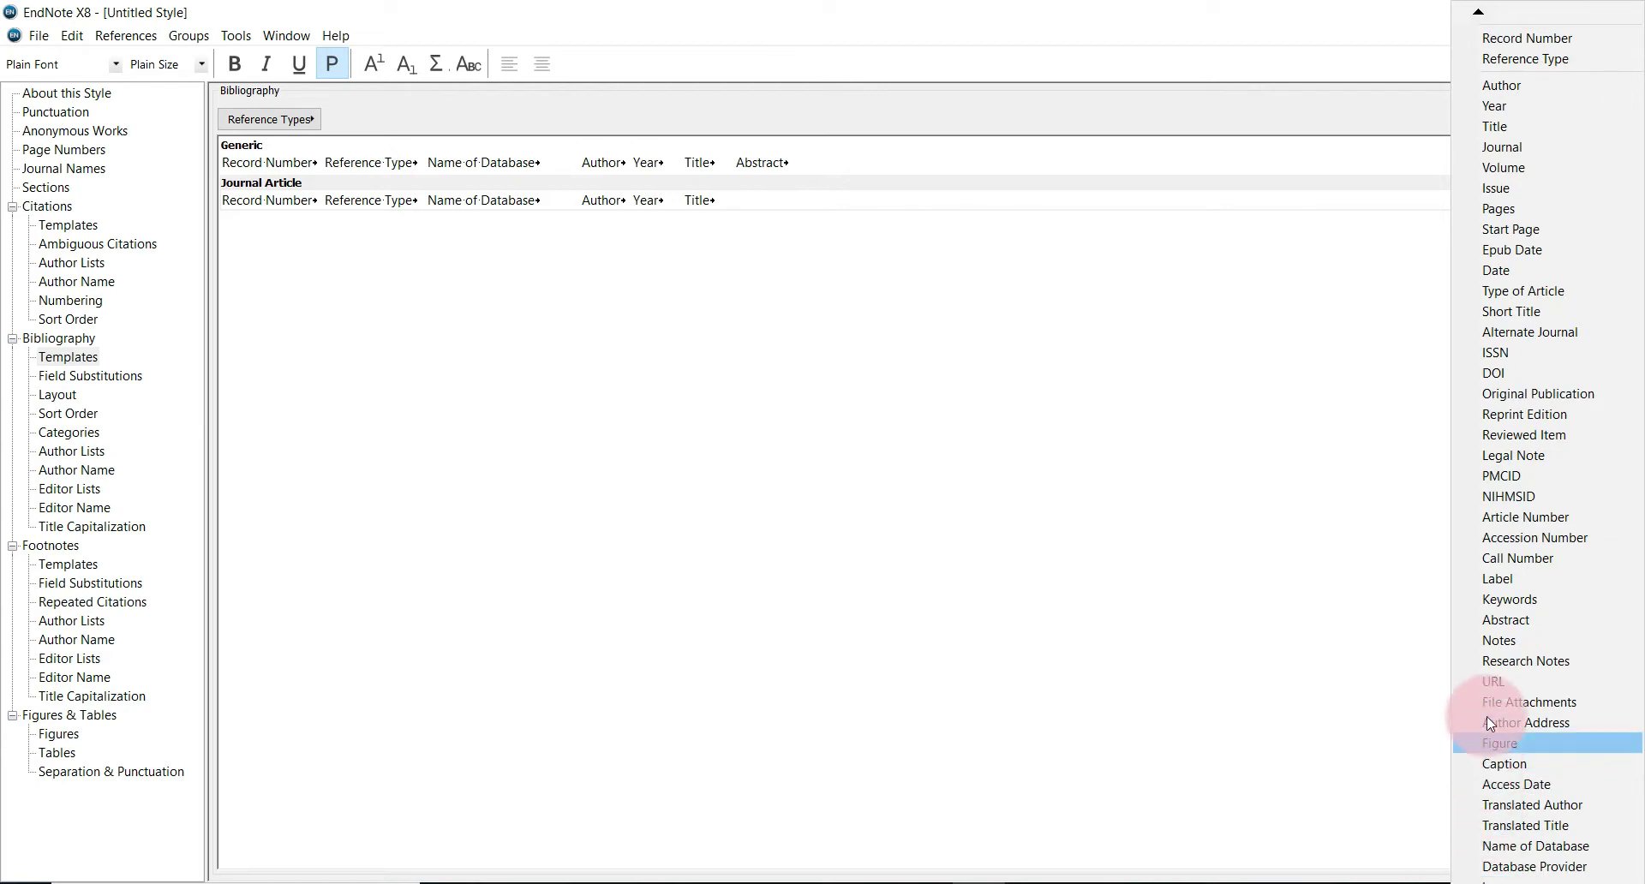
{"action": "left_click", "coordinate": [1484, 615]}
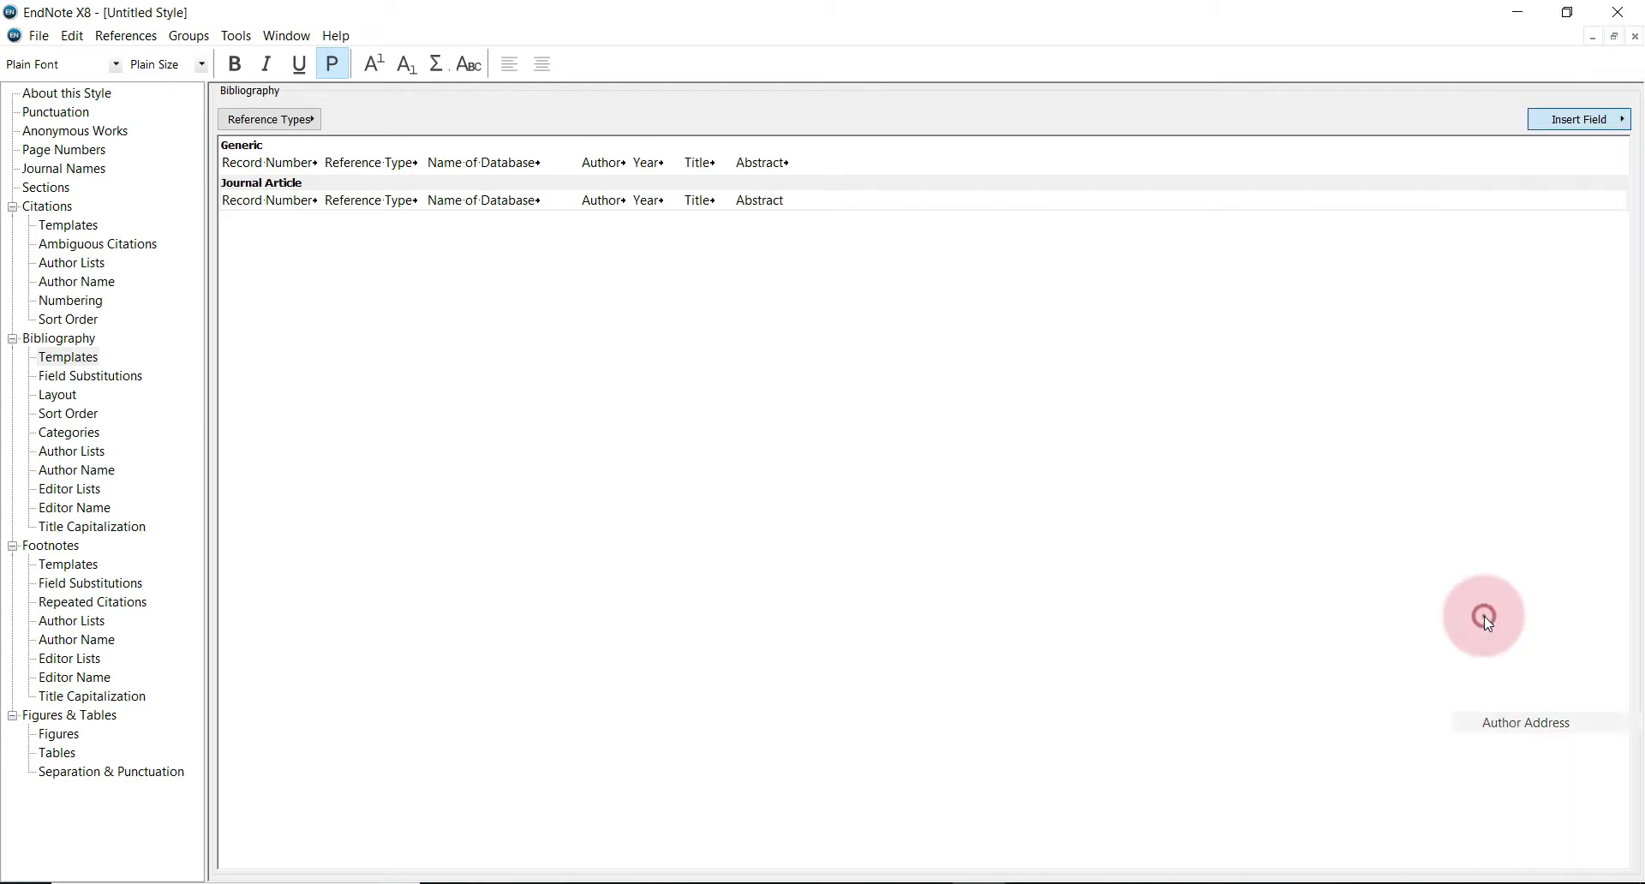
{"action": "left_click", "coordinate": [1554, 121]}
{"action": "left_click", "coordinate": [1546, 55]}
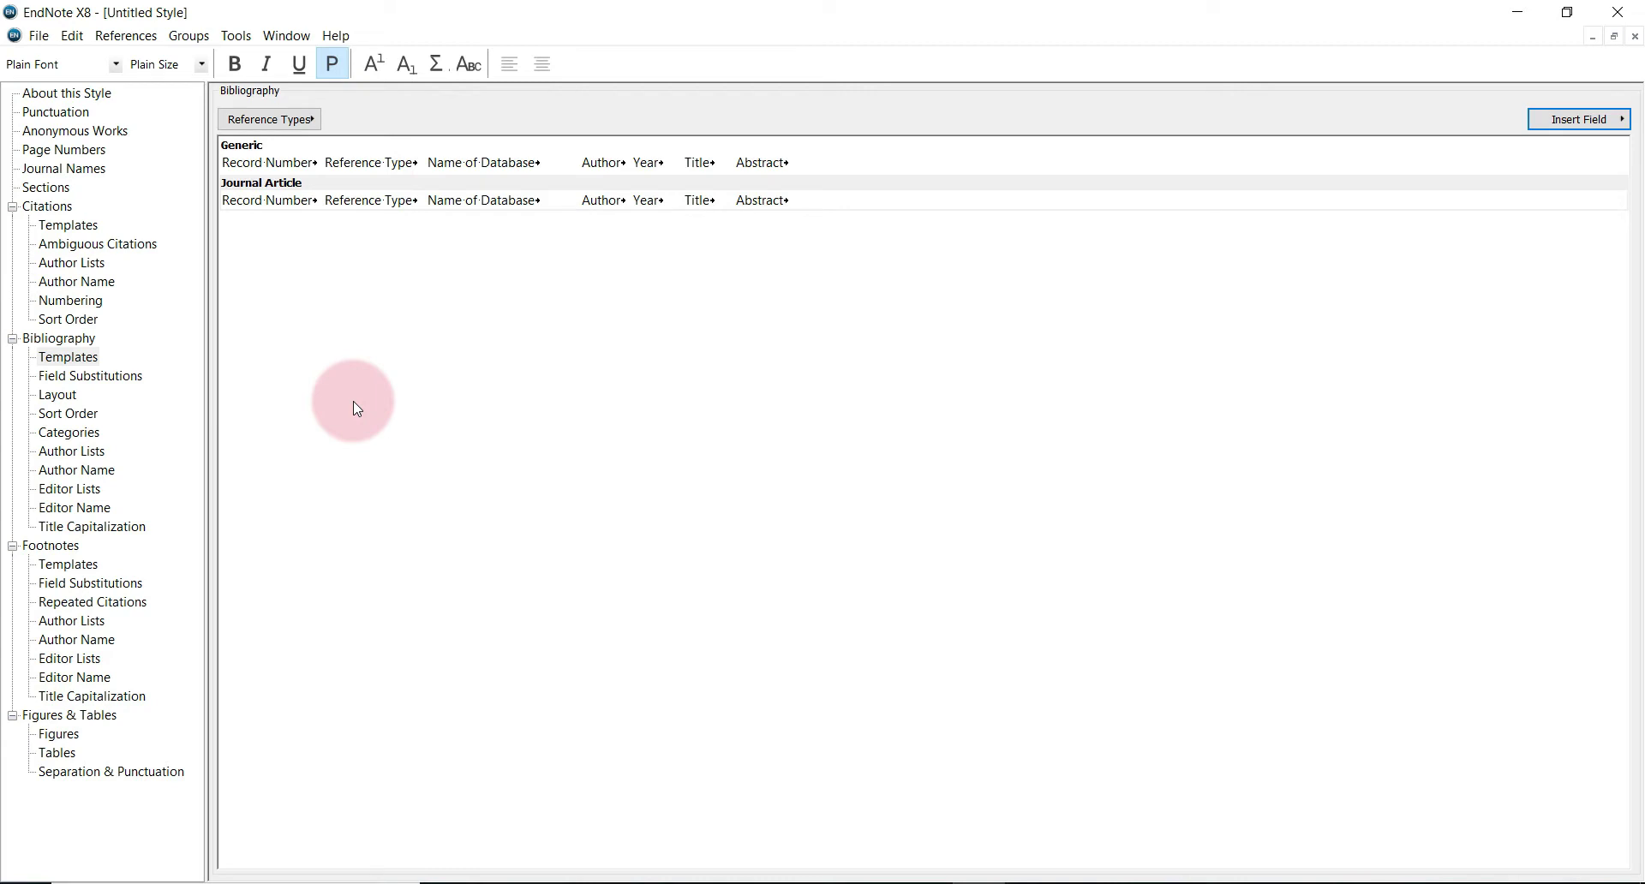
Set the Initials option of the bibliography's author name format to Full Name.
{"action": "left_click", "coordinate": [78, 359]}
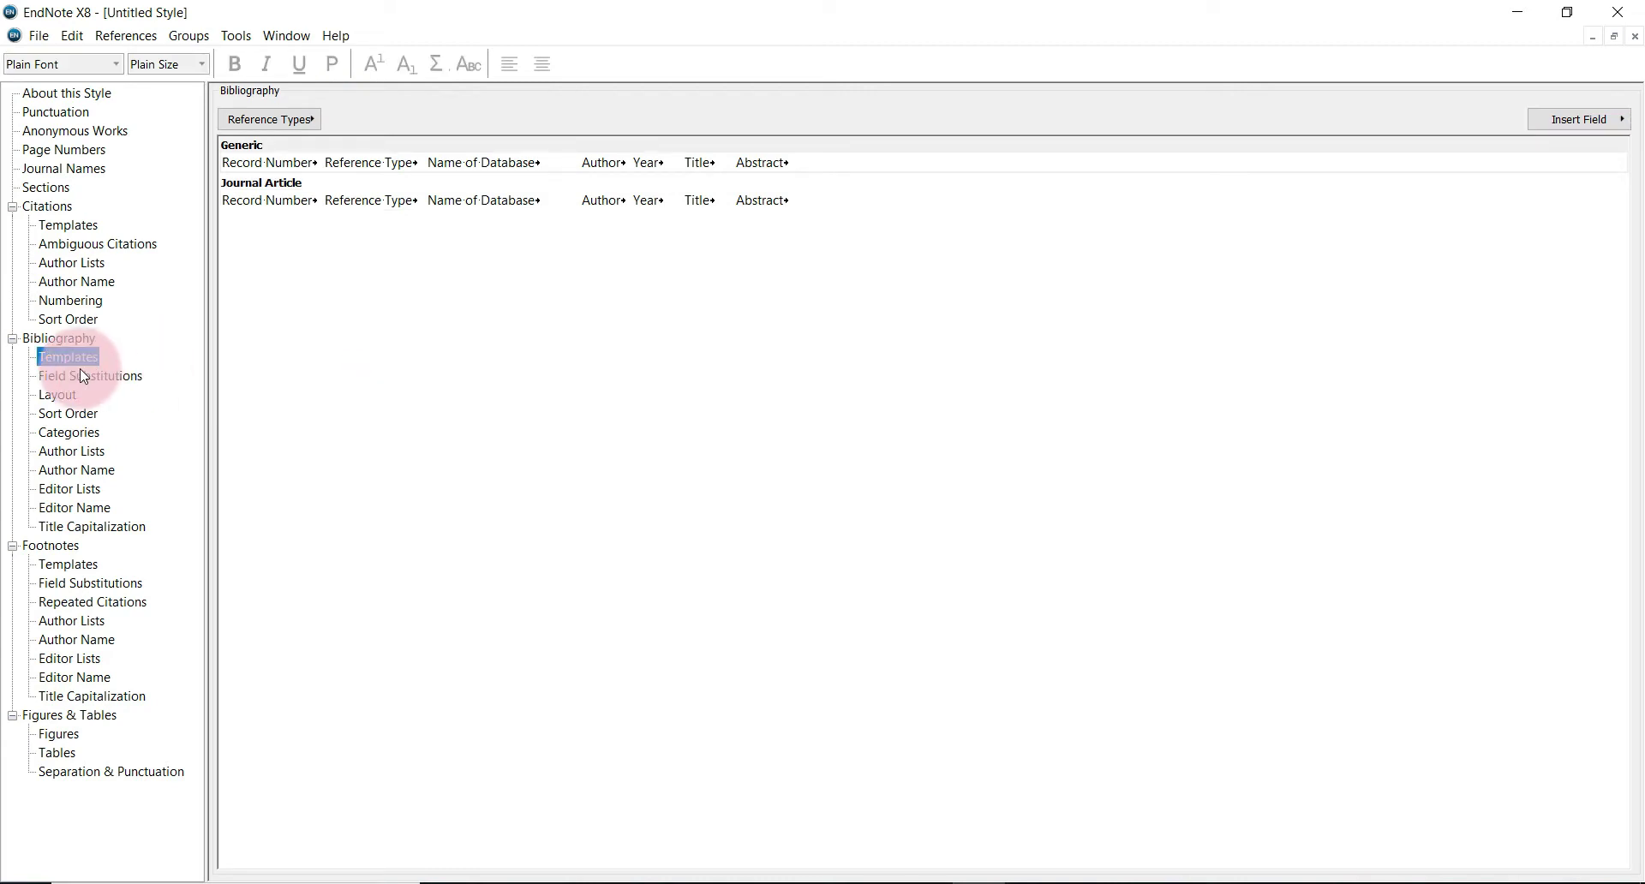
{"action": "left_click", "coordinate": [69, 470]}
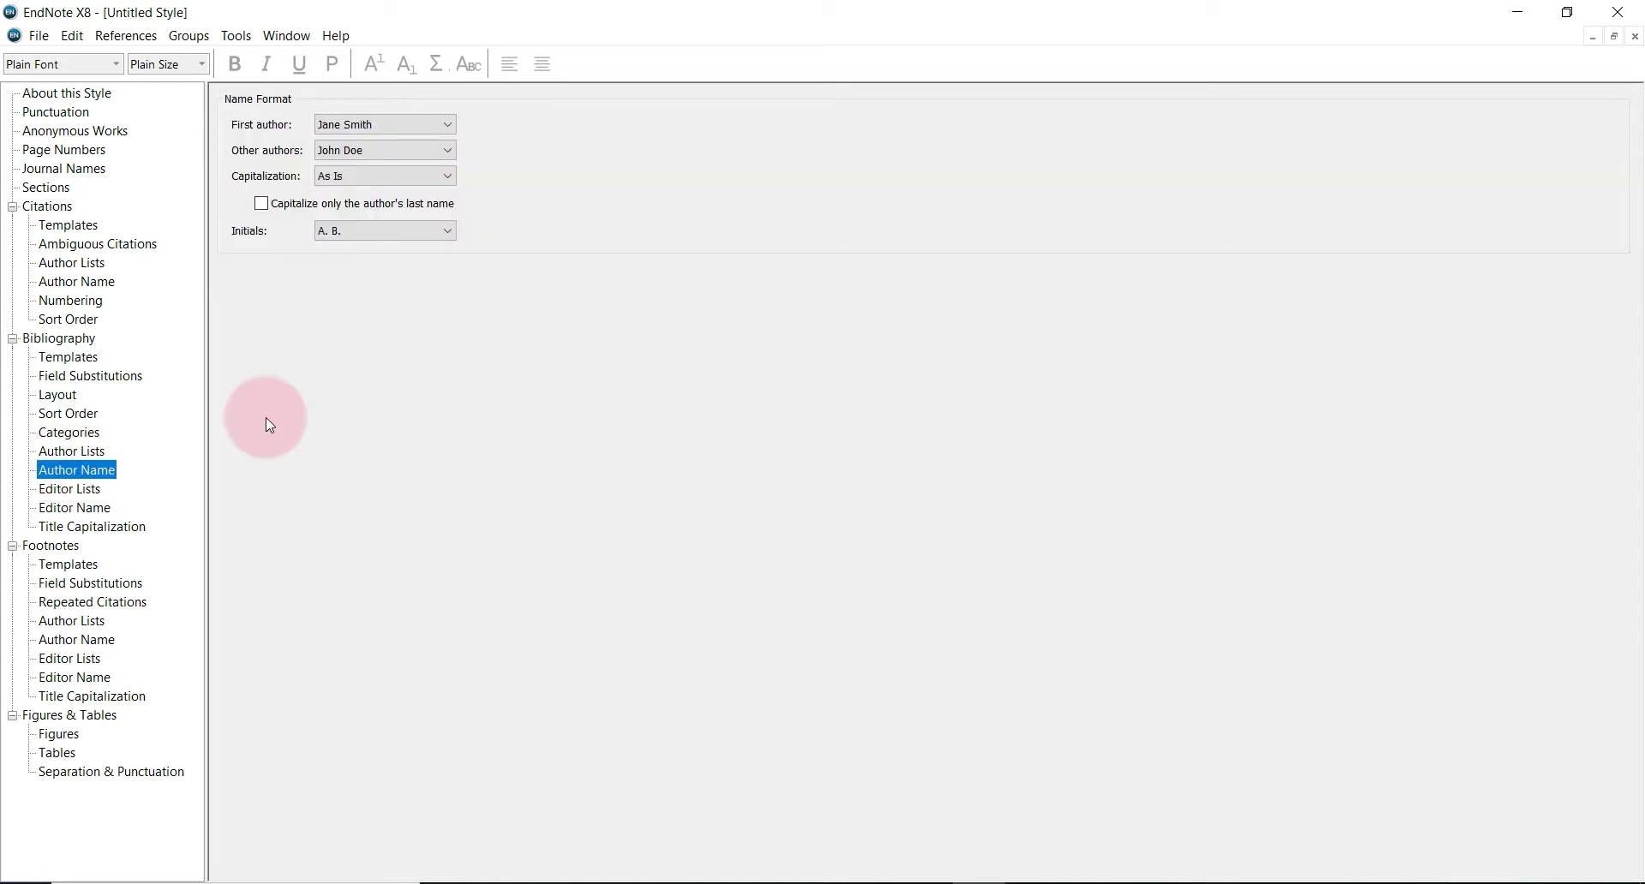
{"action": "left_click", "coordinate": [379, 230]}
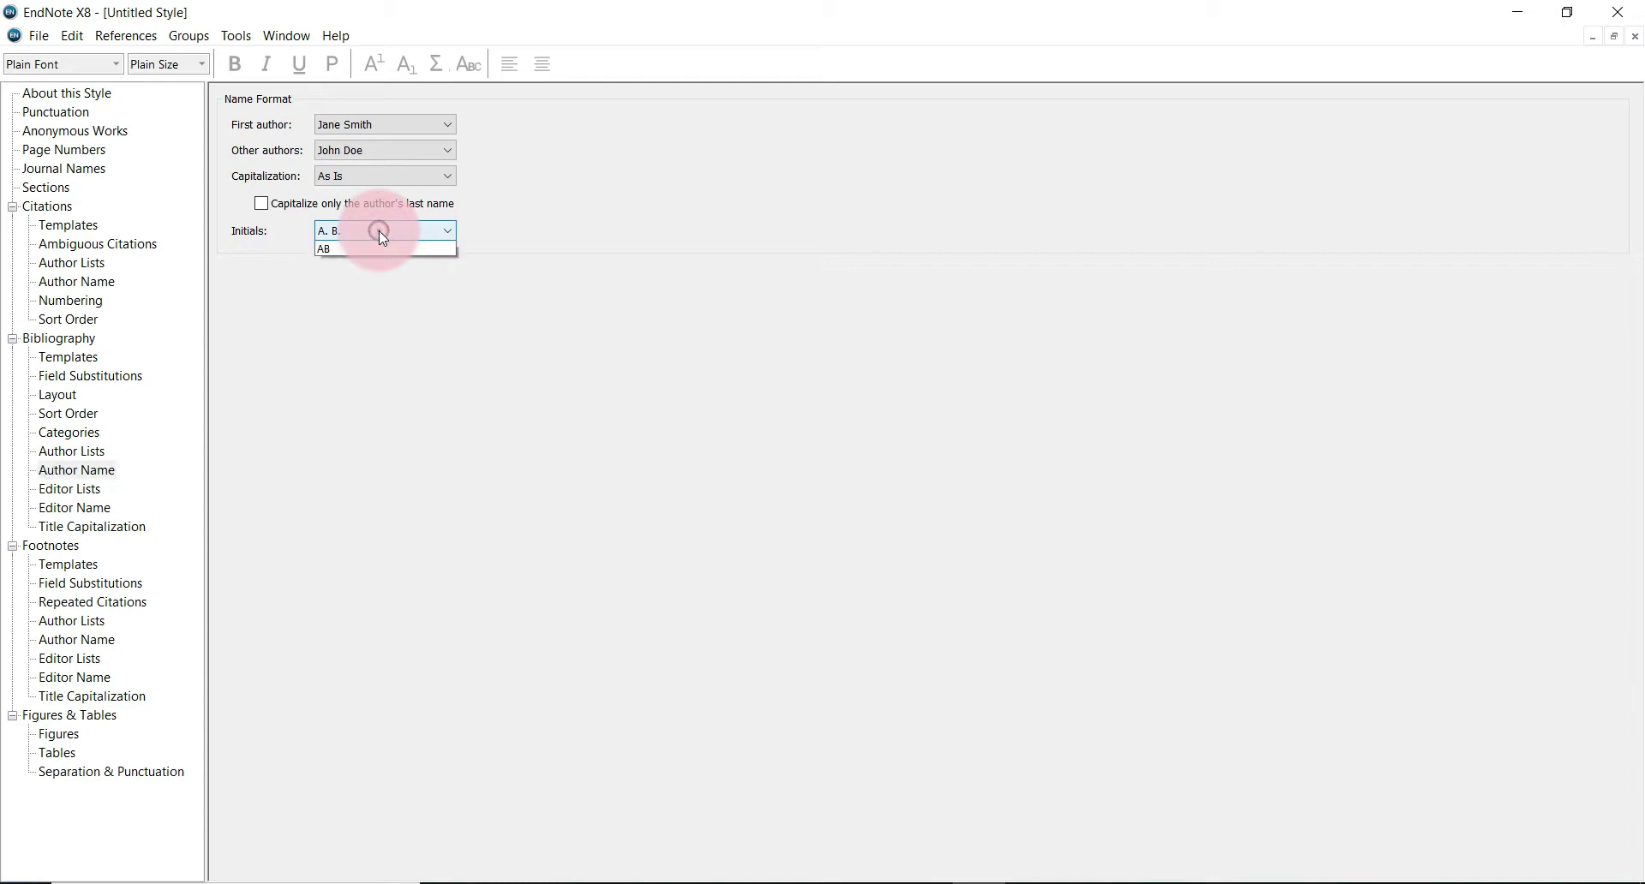
{"action": "left_click", "coordinate": [377, 249]}
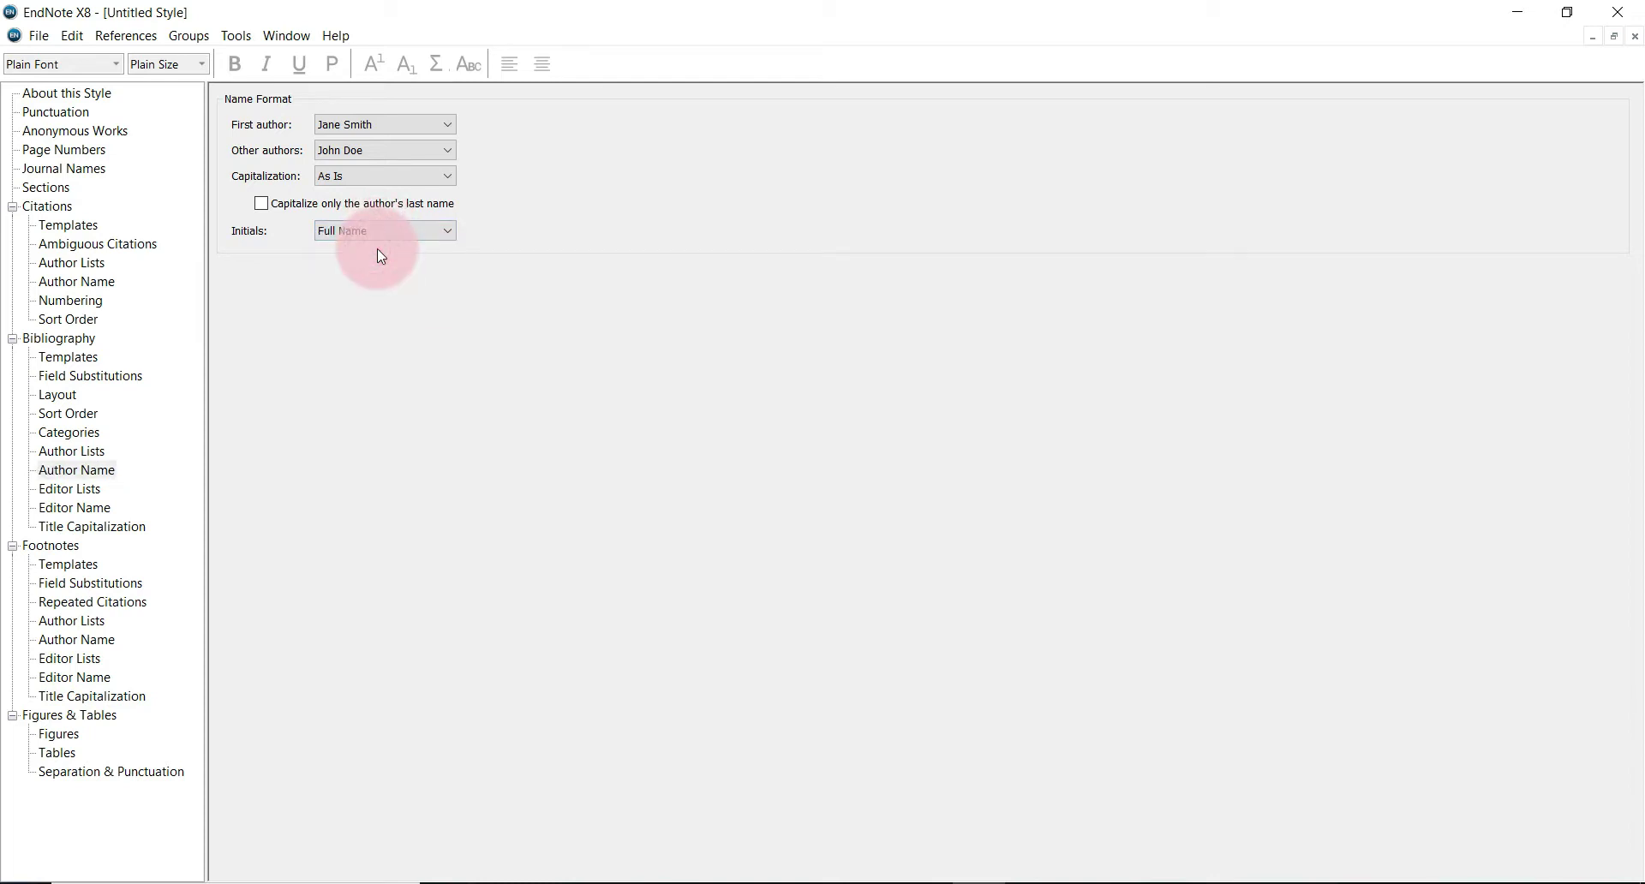
Set both the first author and other authors formats to last name, comma, first name in the bibliography.
{"action": "left_click", "coordinate": [389, 135]}
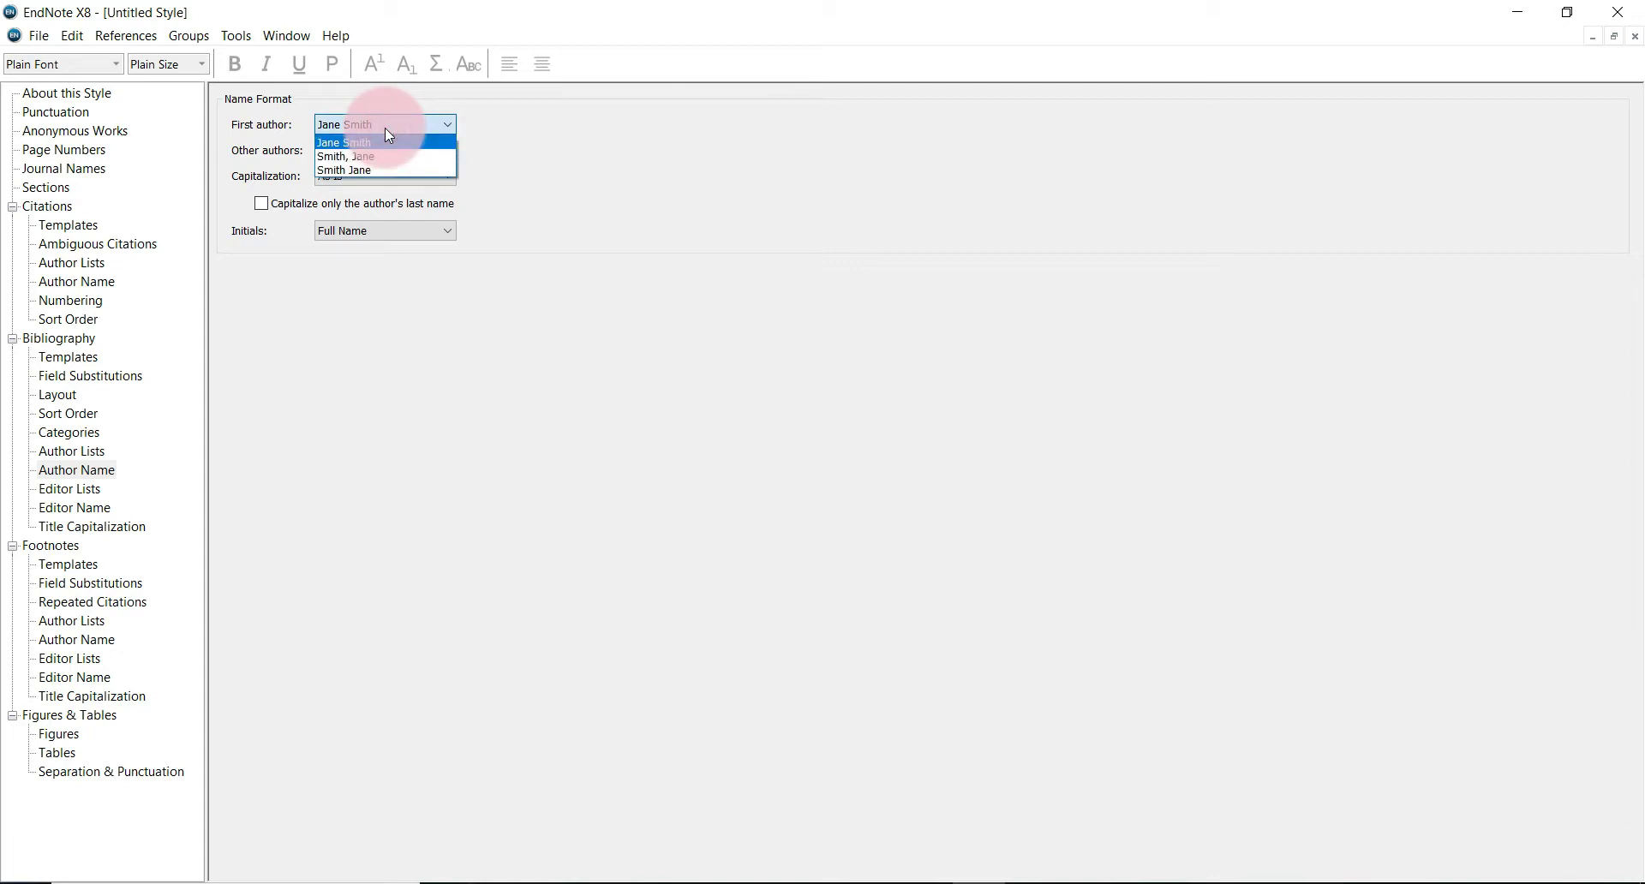
{"action": "left_click", "coordinate": [386, 157]}
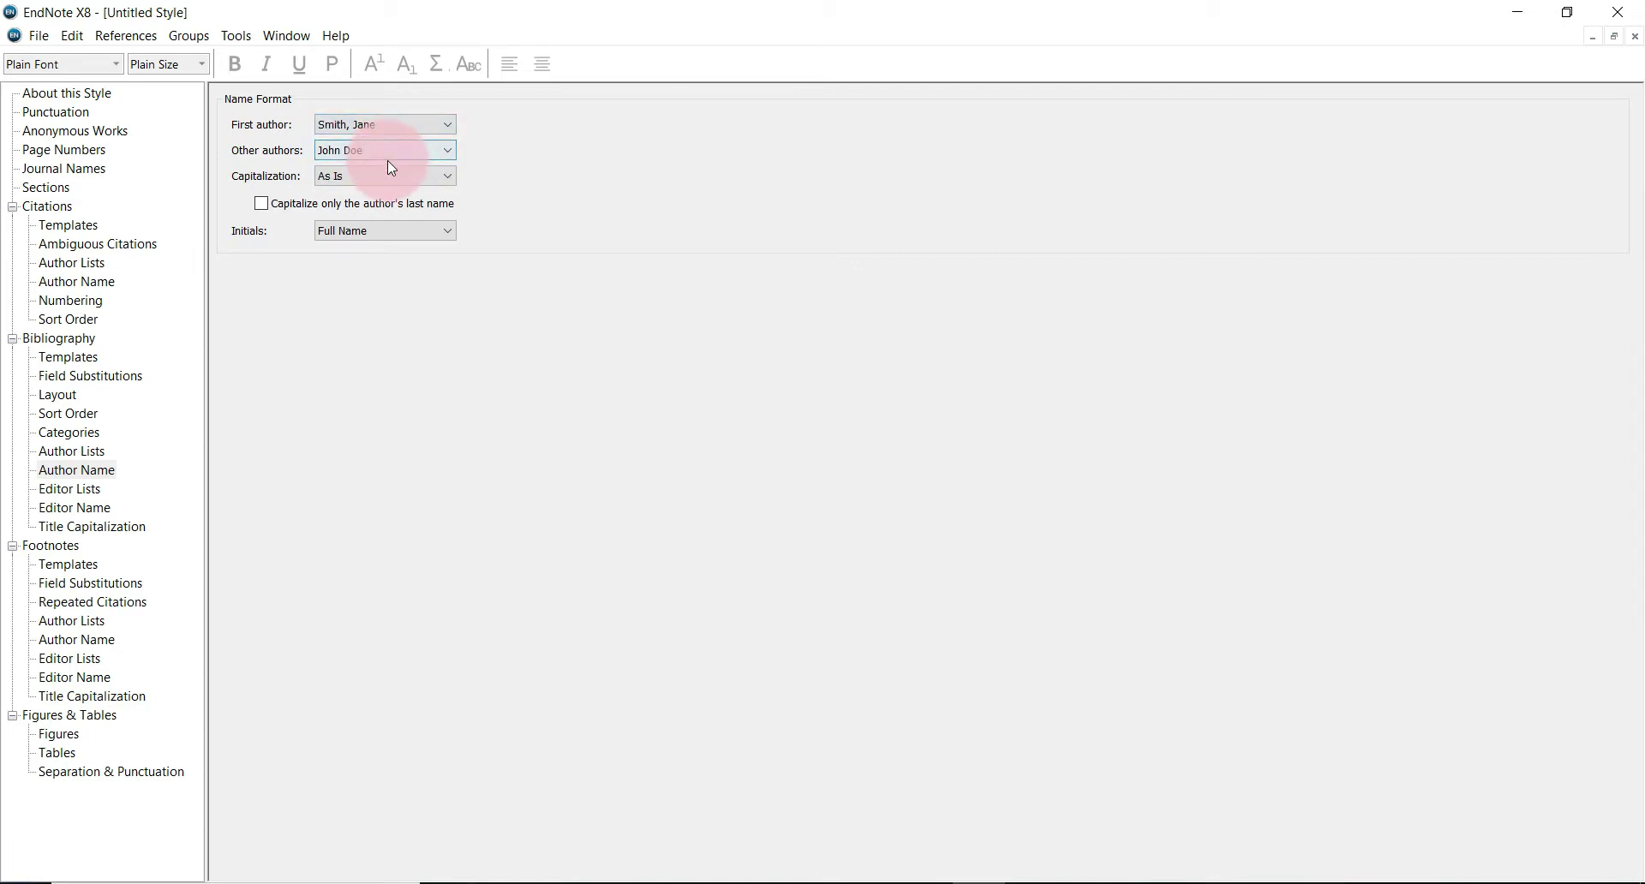
{"action": "left_click", "coordinate": [387, 157]}
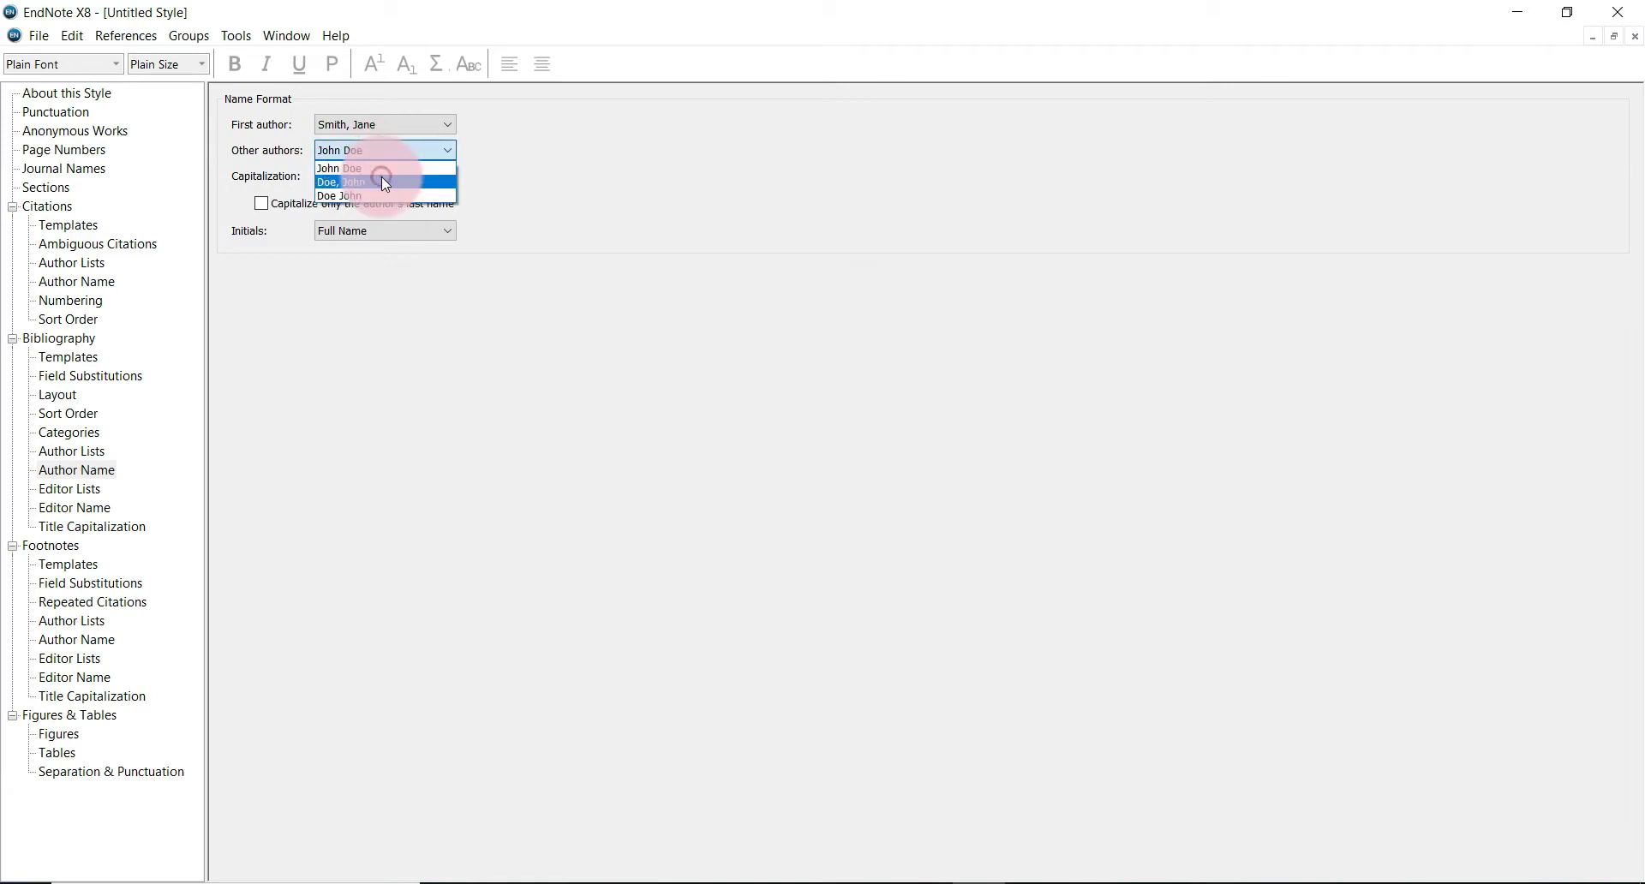
{"action": "left_click", "coordinate": [383, 181]}
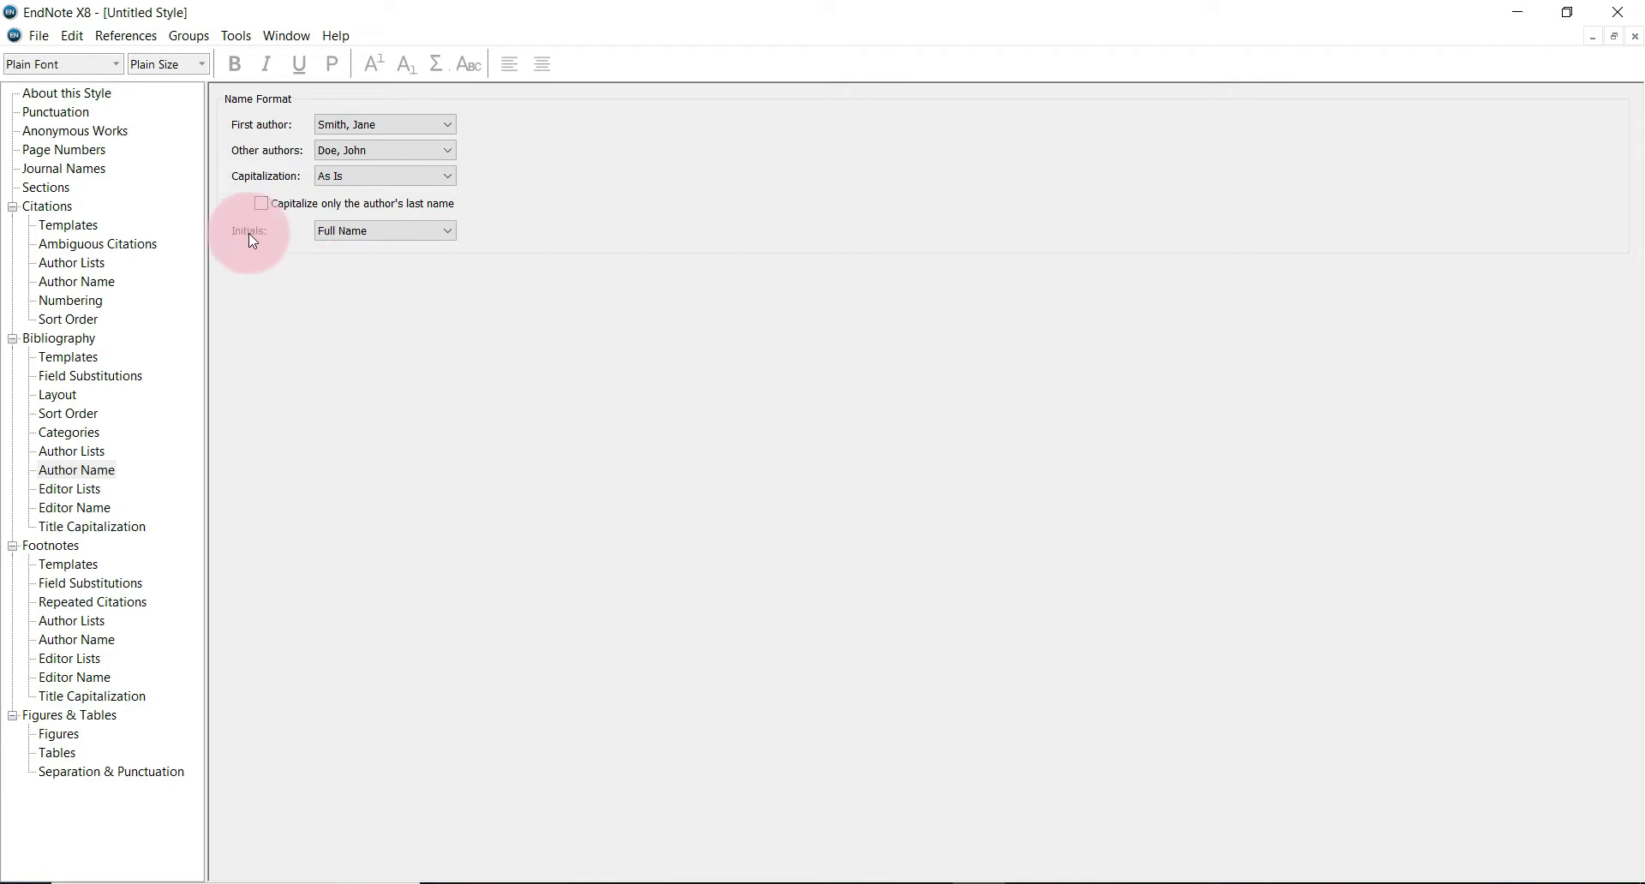
Save the output style under the name Excel Style.
{"action": "left_click", "coordinate": [43, 37]}
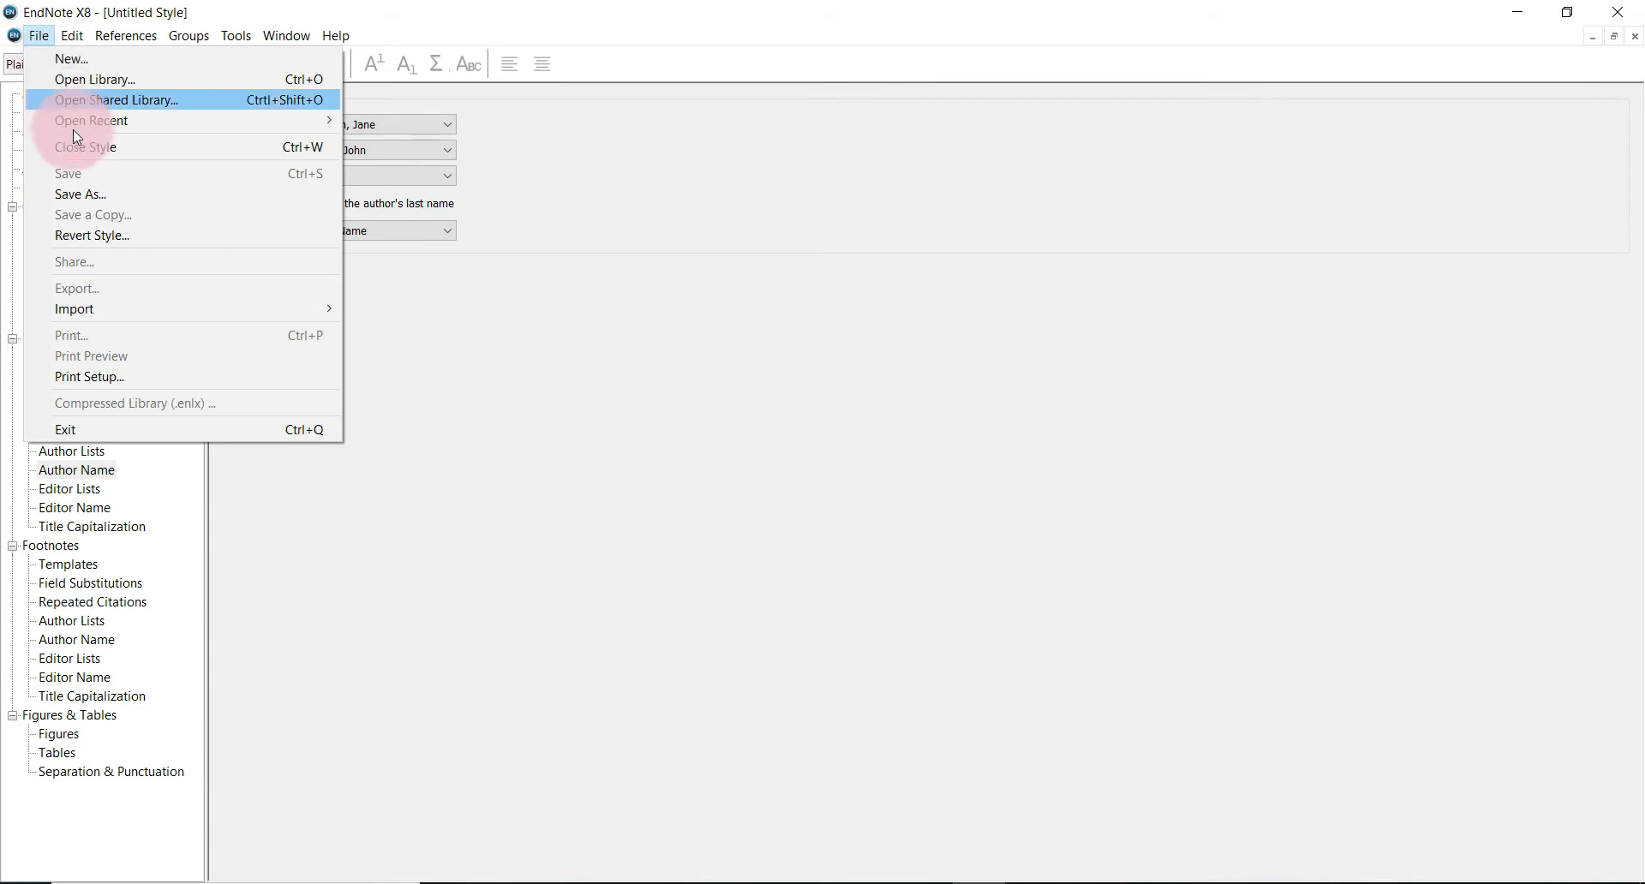
{"action": "left_click", "coordinate": [75, 191]}
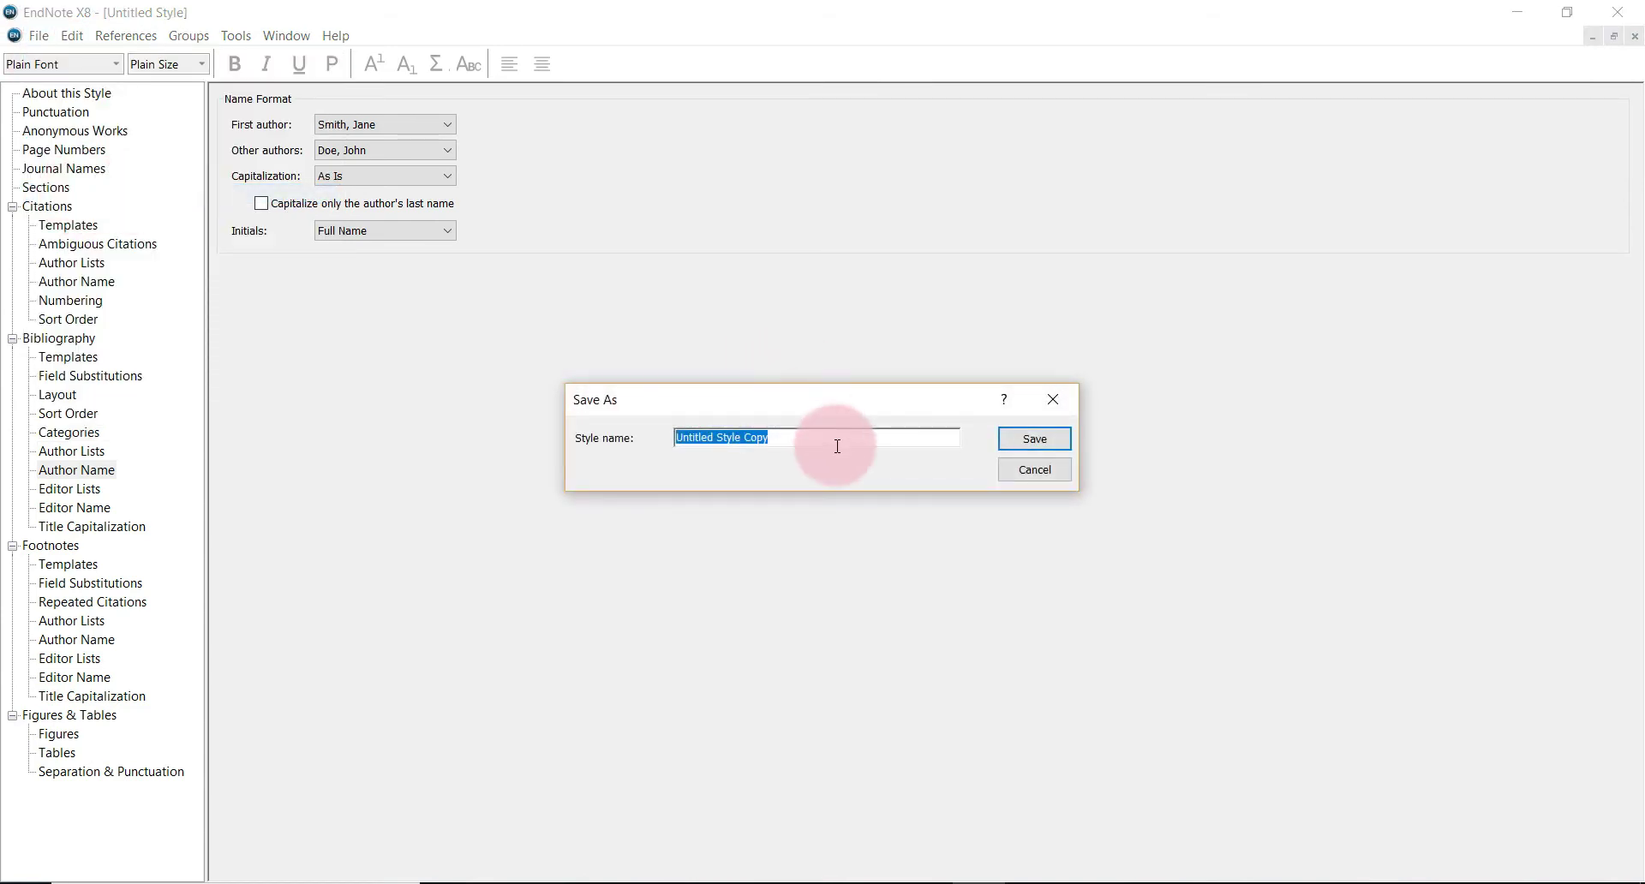
{"action": "type", "text": "E"}
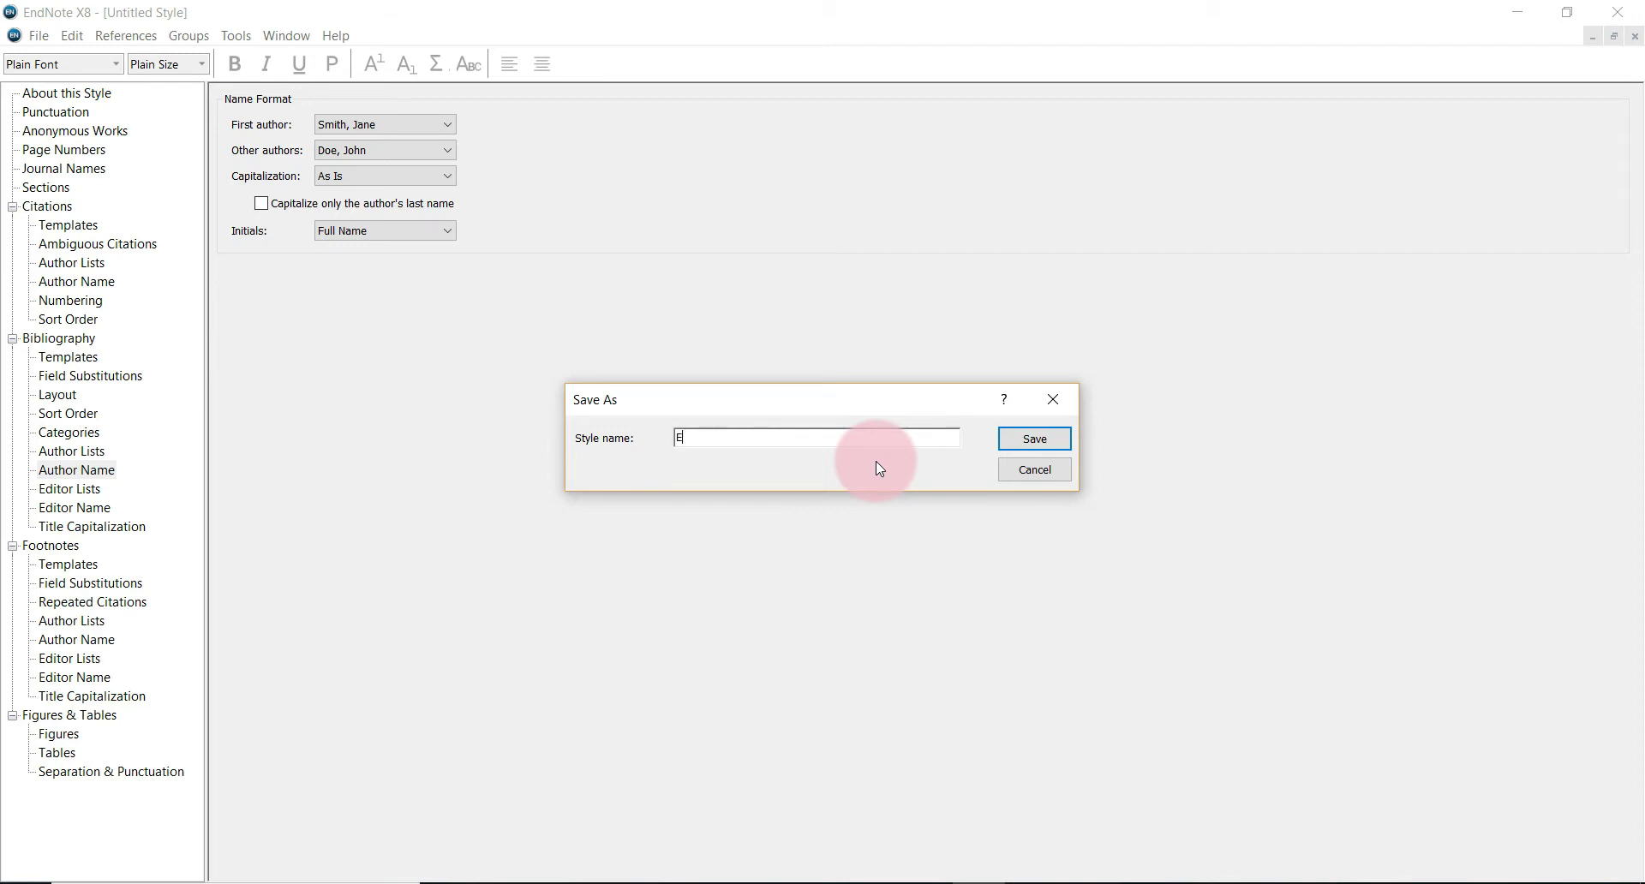
{"action": "type", "text": "xcel Style"}
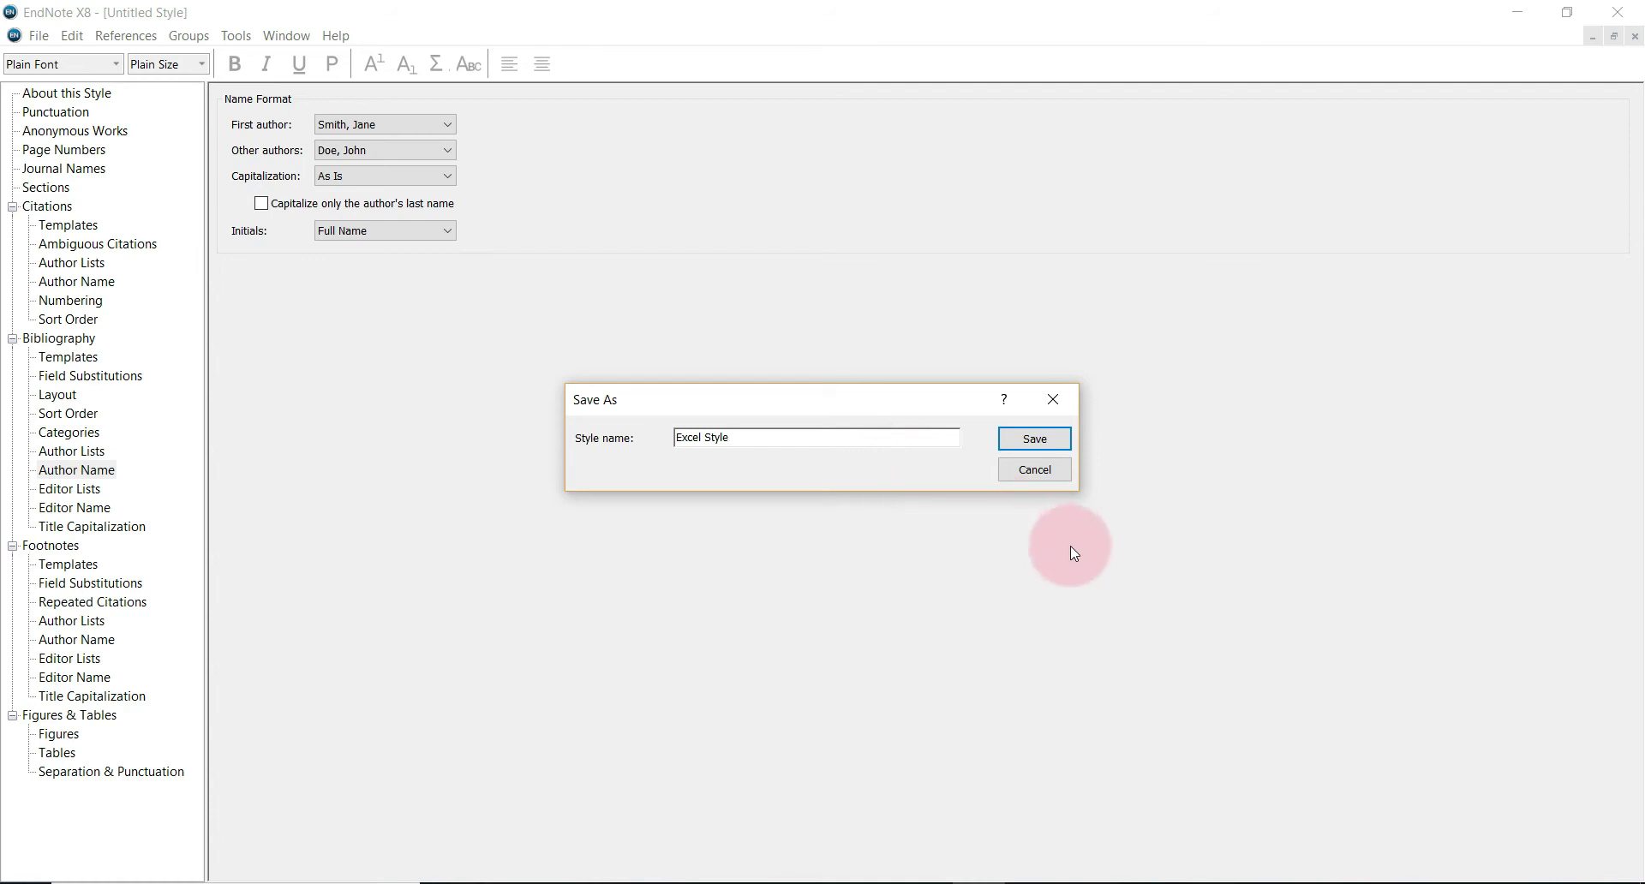
{"action": "left_click", "coordinate": [1036, 436]}
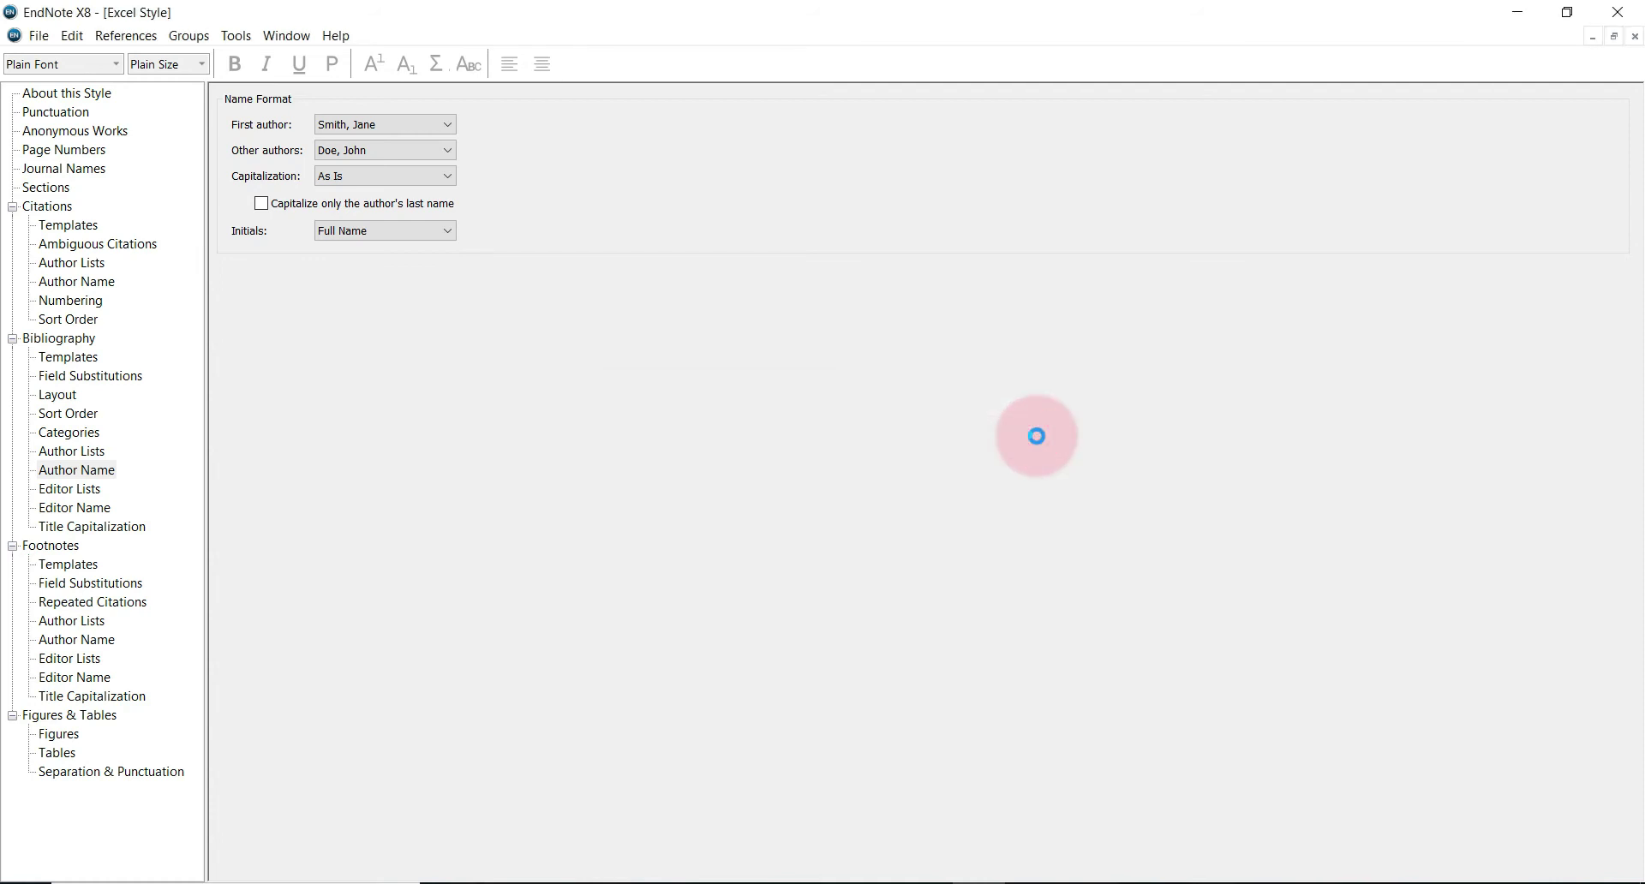